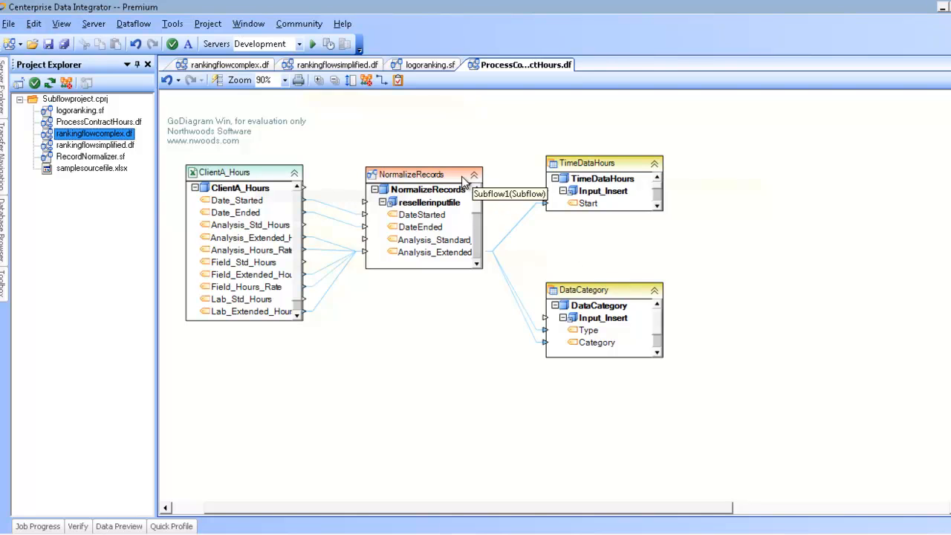
- Examine the input and output fields of the NormalizeRecords subflow by collapsing and re-expanding its resellerinputfile node
click(382, 202)
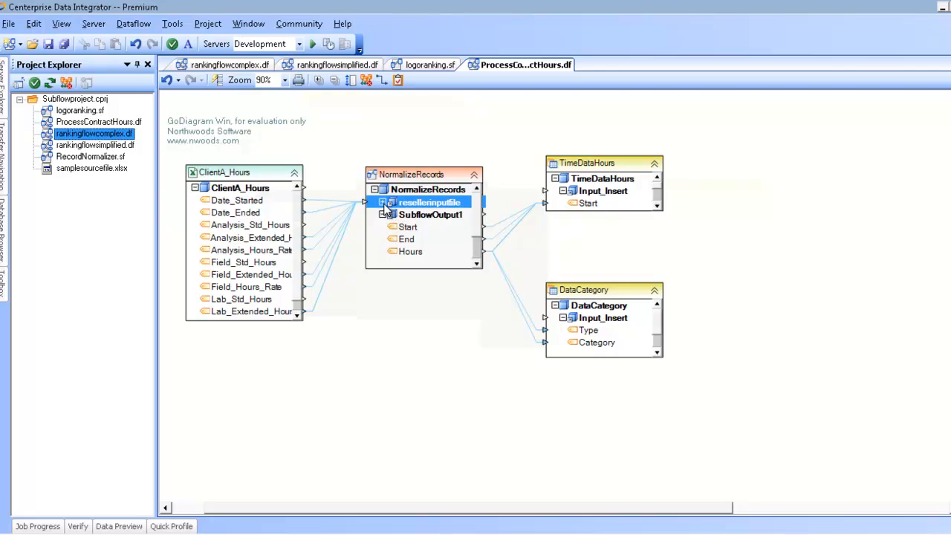
click(383, 203)
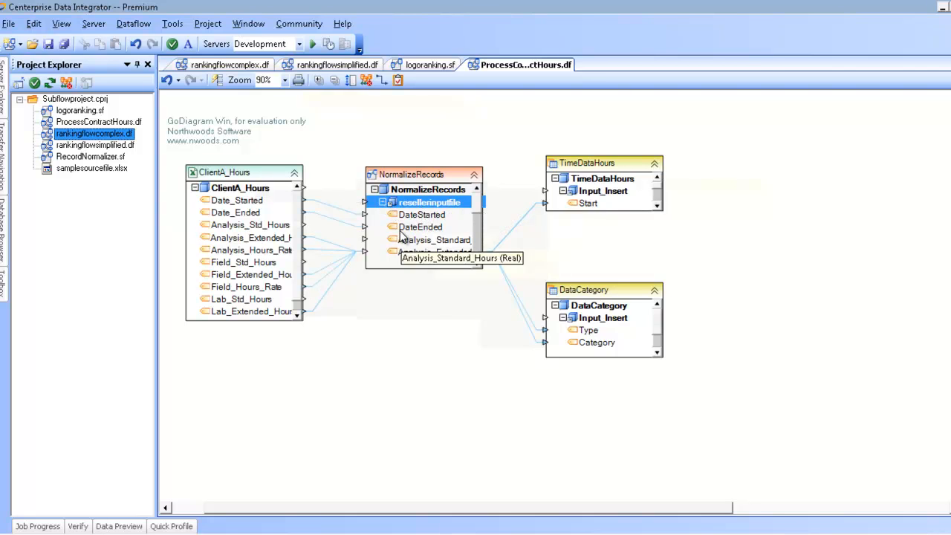
click(383, 202)
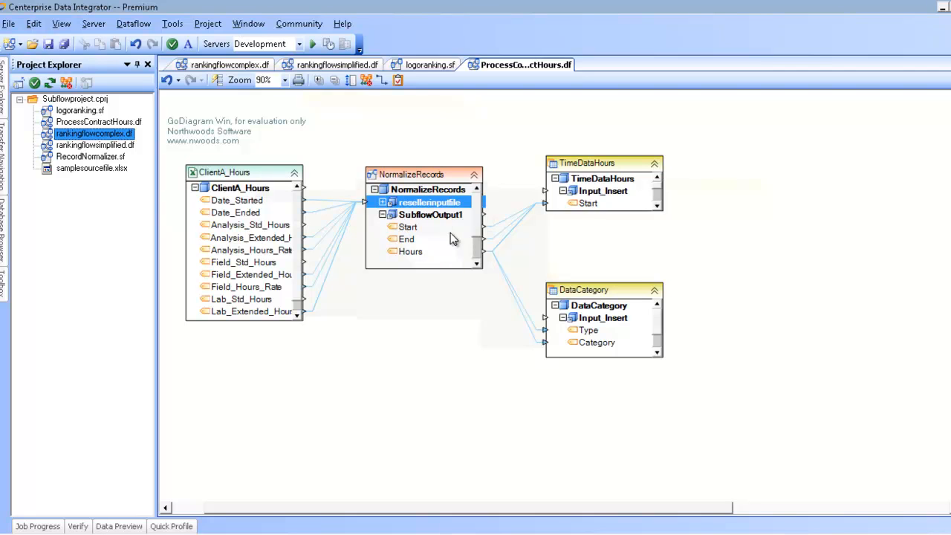
click(383, 203)
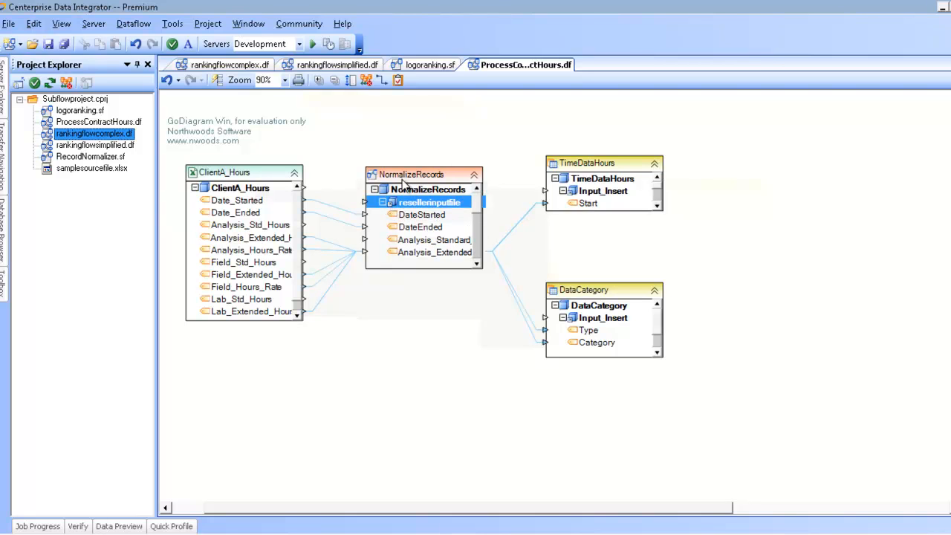
- Open the subflow file behind NormalizeRecords, view its whole layout back to the resellerinputfile source, and return to ProcessContractHours.df
right_click(416, 173)
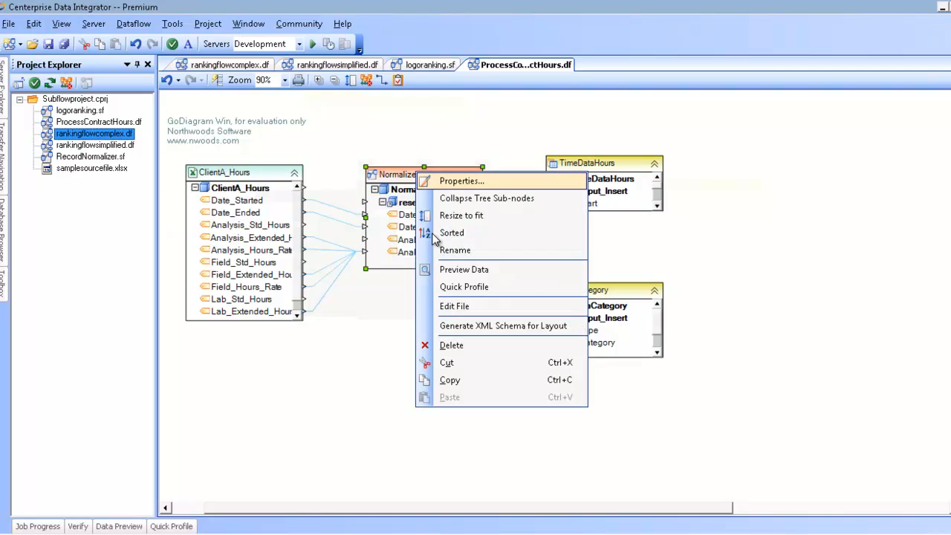
click(455, 308)
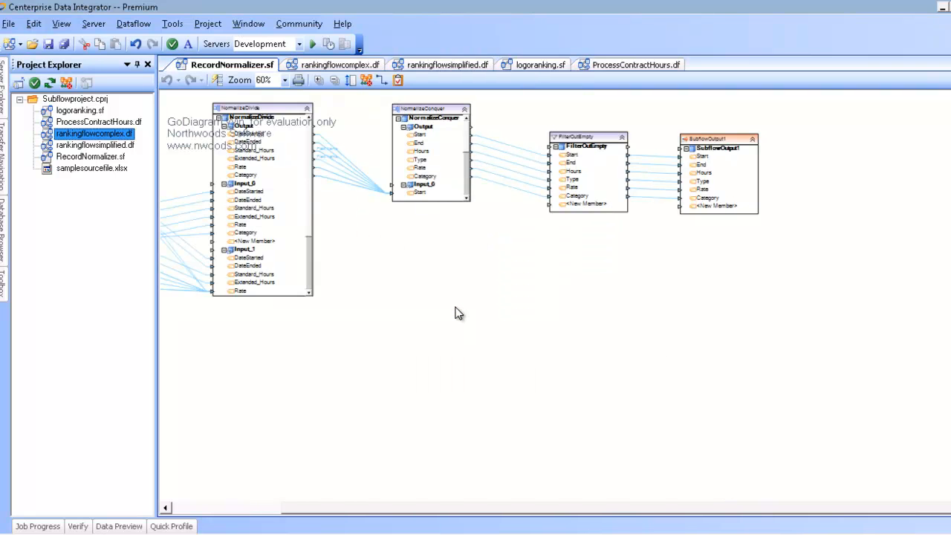
click(244, 508)
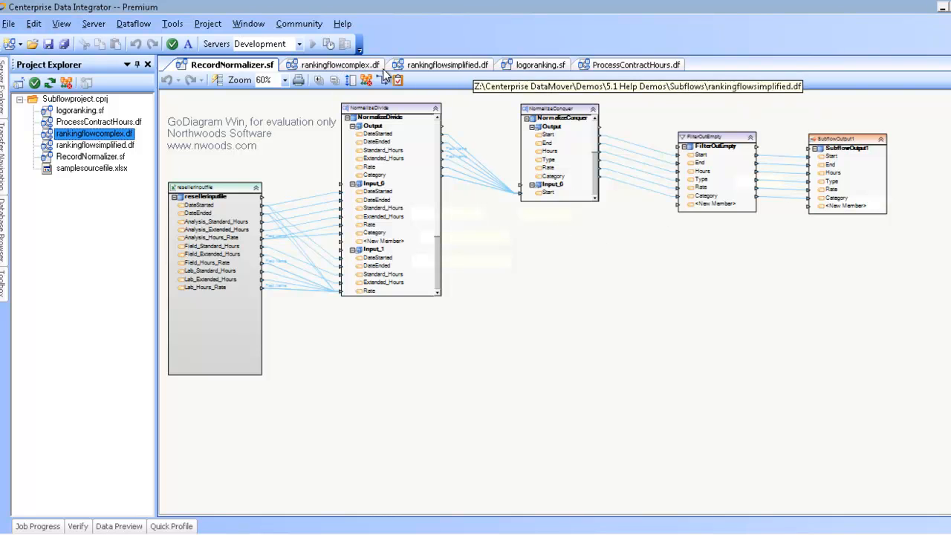
click(643, 66)
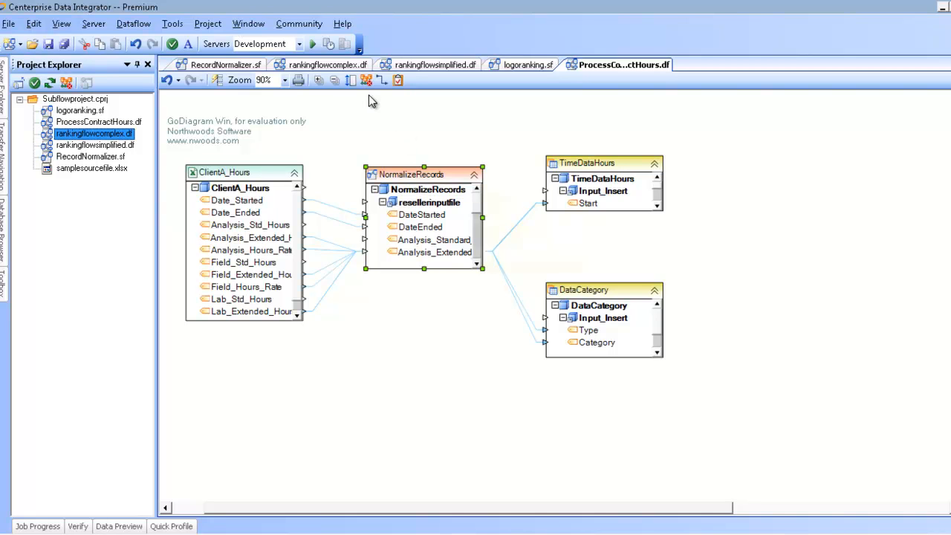
- In rankingflowcomplex.df, mark out the three parallel branches feeding Union1 and compare them with the logoranking.sf subflow
click(346, 68)
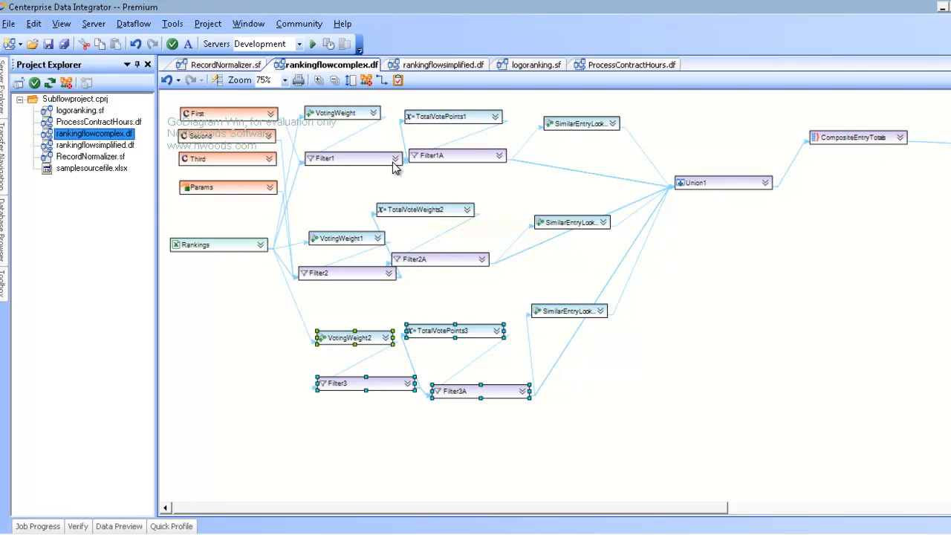
drag(289, 98, 626, 182)
drag(294, 191, 633, 290)
drag(280, 305, 647, 416)
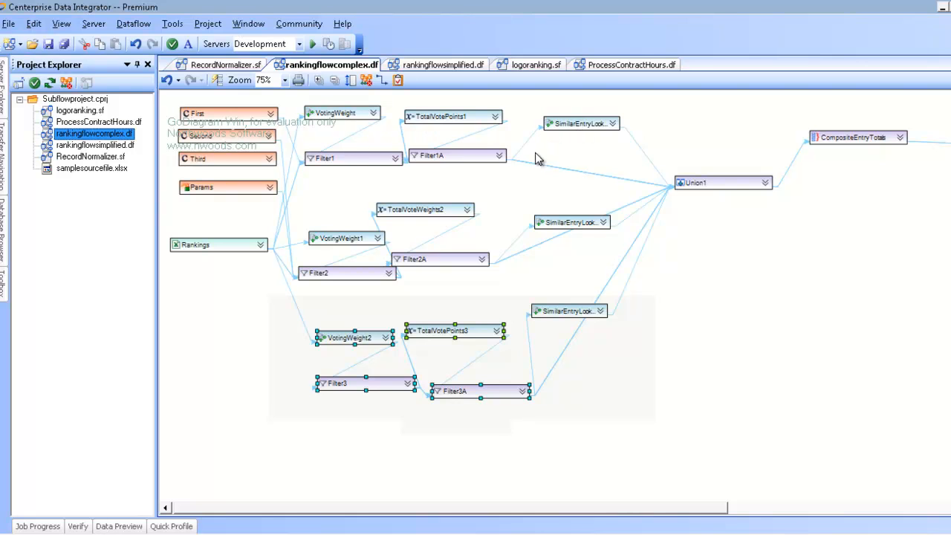
click(532, 65)
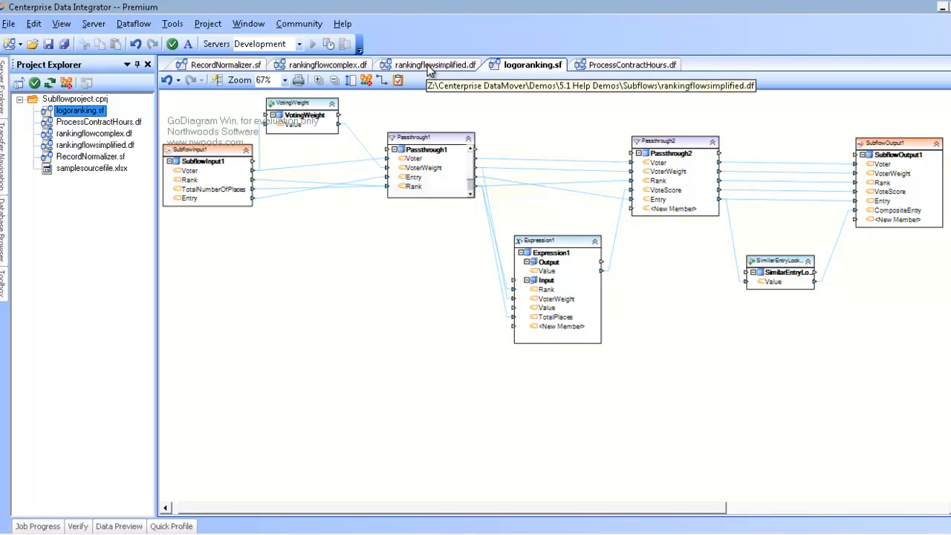
click(349, 65)
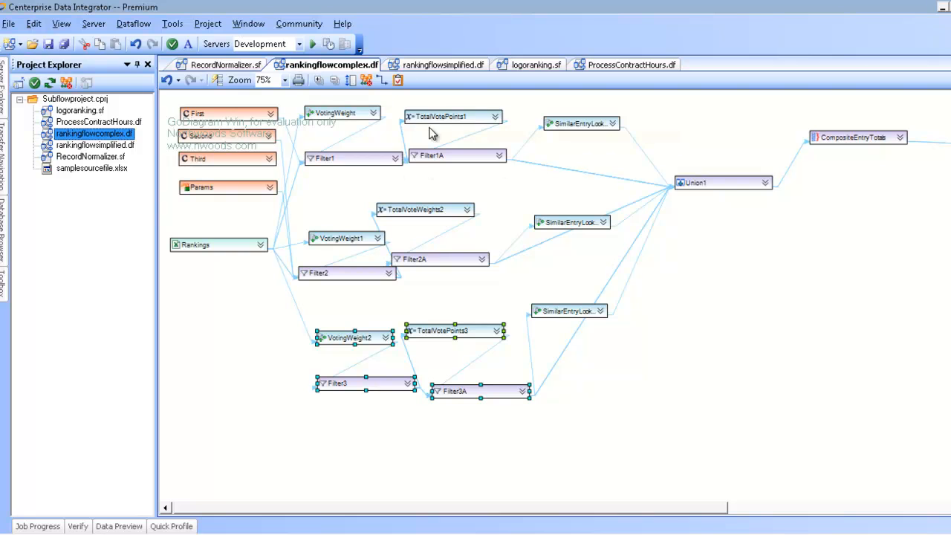
- In rankingflowsimplified.df, inspect the input and output nodes of the FirstPlace and SecondPlace subflows, collapsing each object again
click(435, 65)
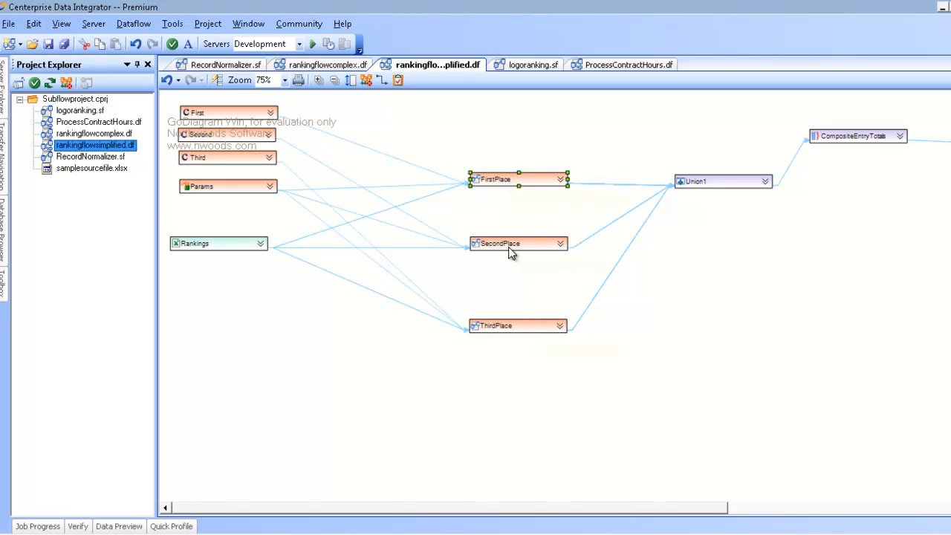
click(562, 180)
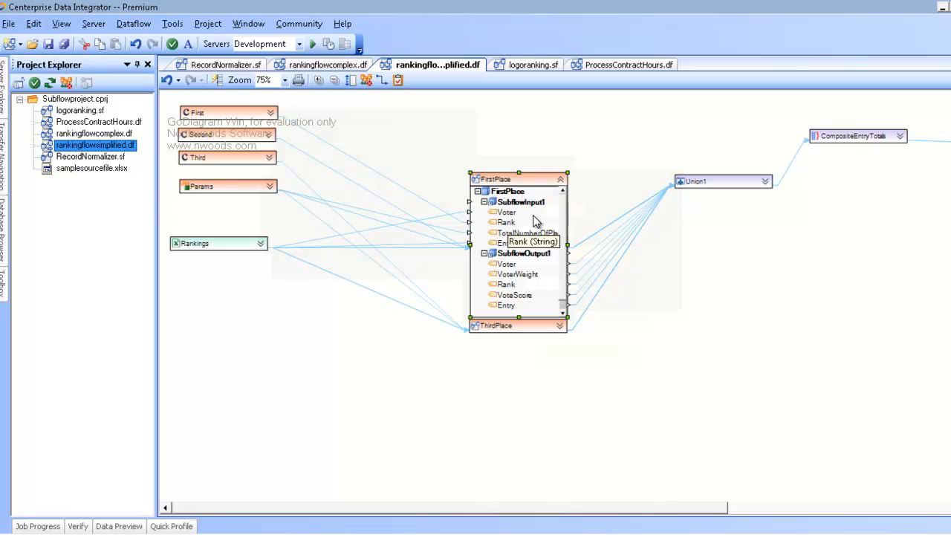
click(561, 180)
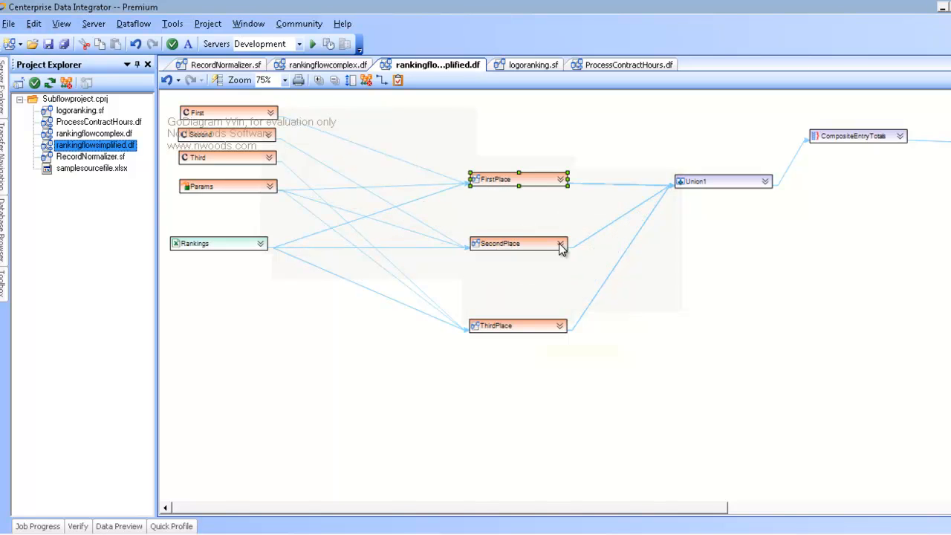
click(561, 244)
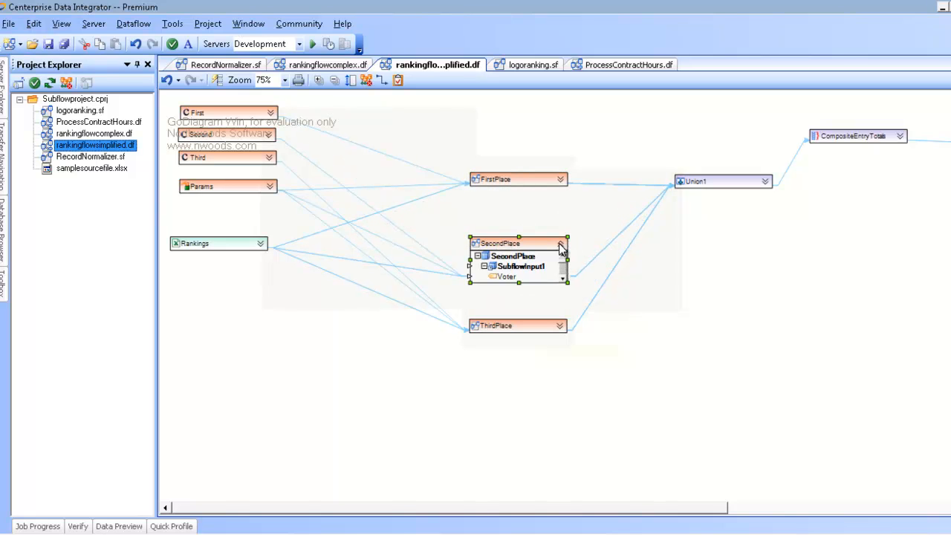
click(484, 266)
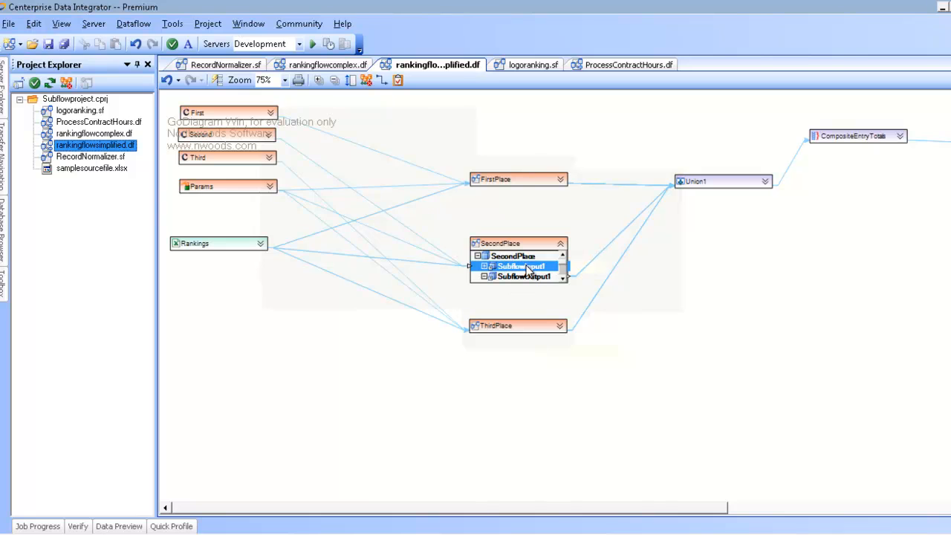
click(558, 246)
click(561, 243)
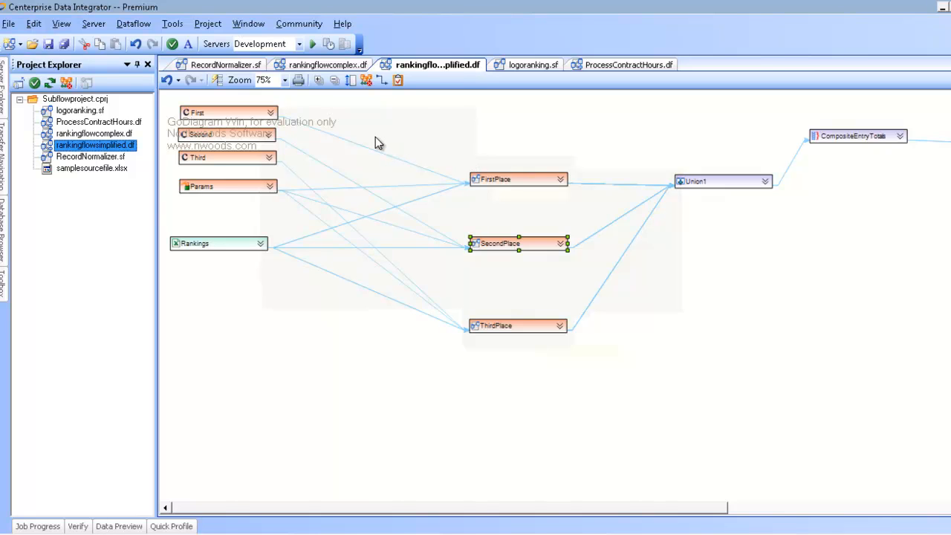
- Create a new blank subflow document
click(10, 24)
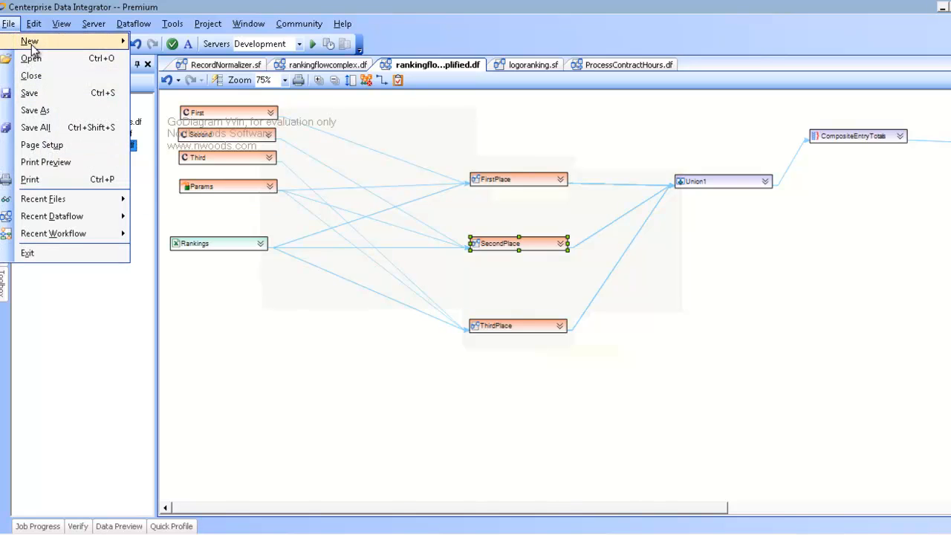
mouse_move(32, 43)
click(170, 60)
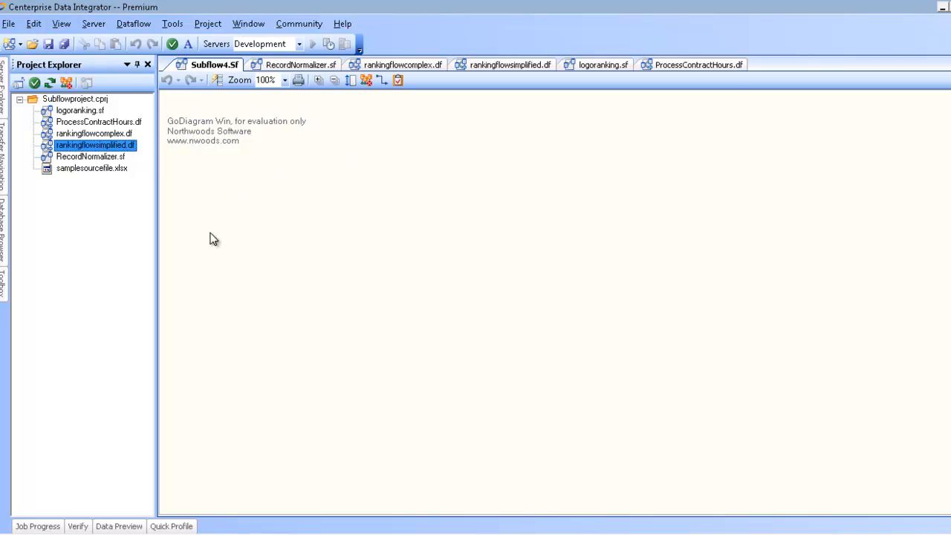
- Place a Subflow Input and, well to its right, a Subflow Output on the new subflow, and expand the output object
click(2, 286)
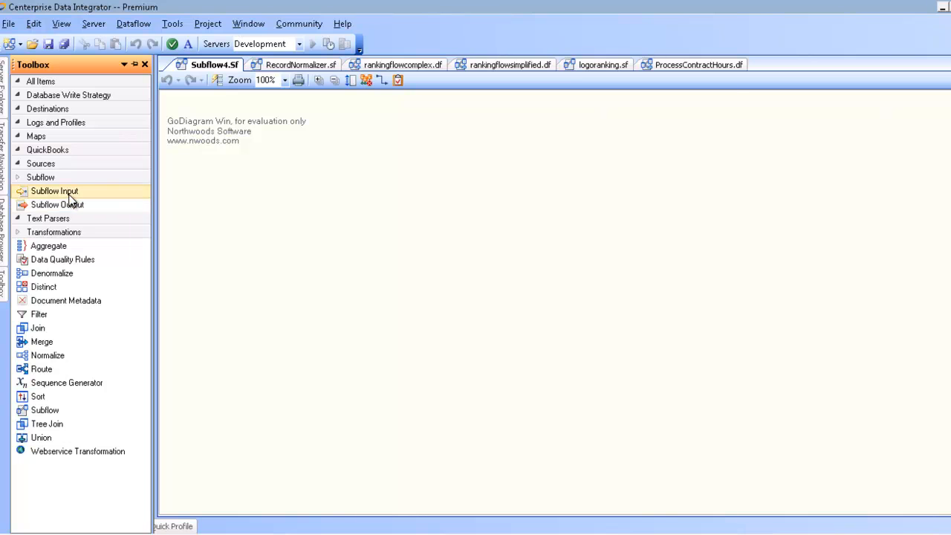
drag(72, 194, 226, 177)
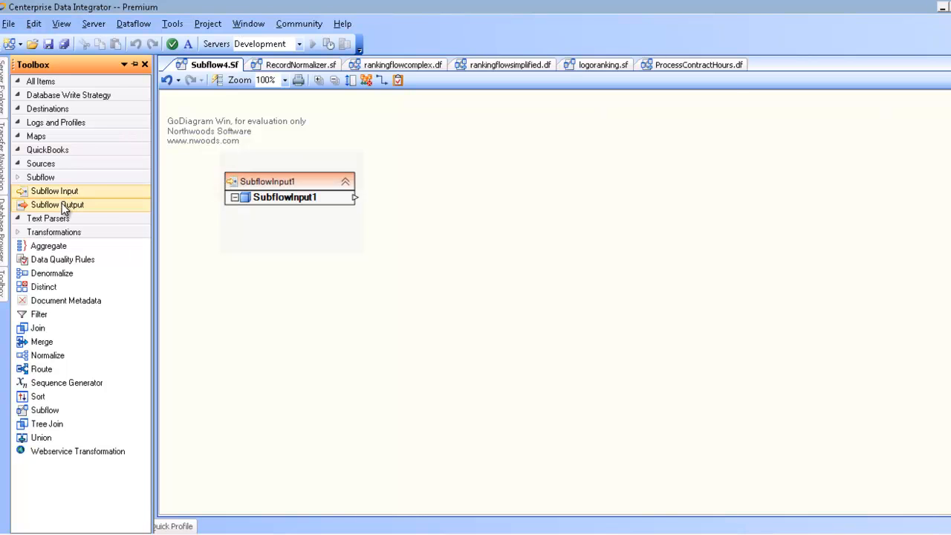
drag(61, 204, 566, 220)
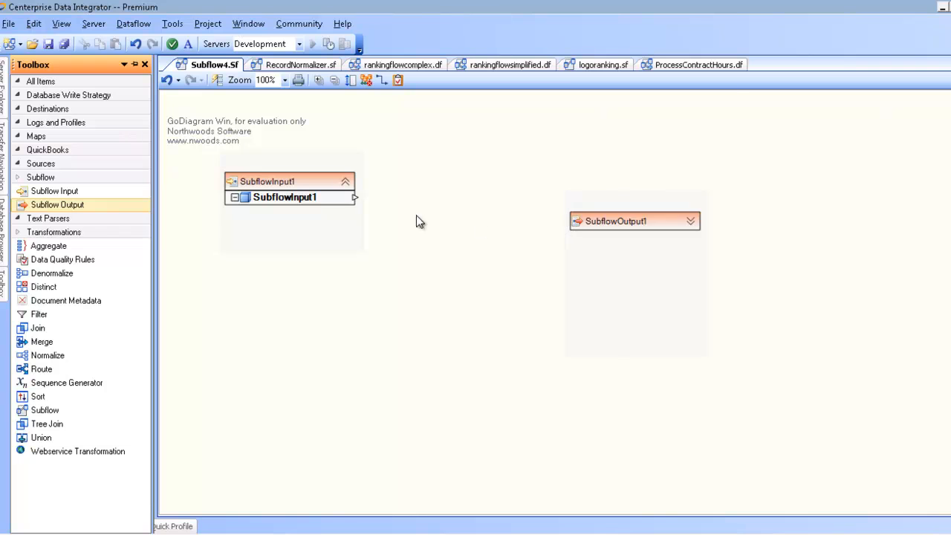
click(691, 221)
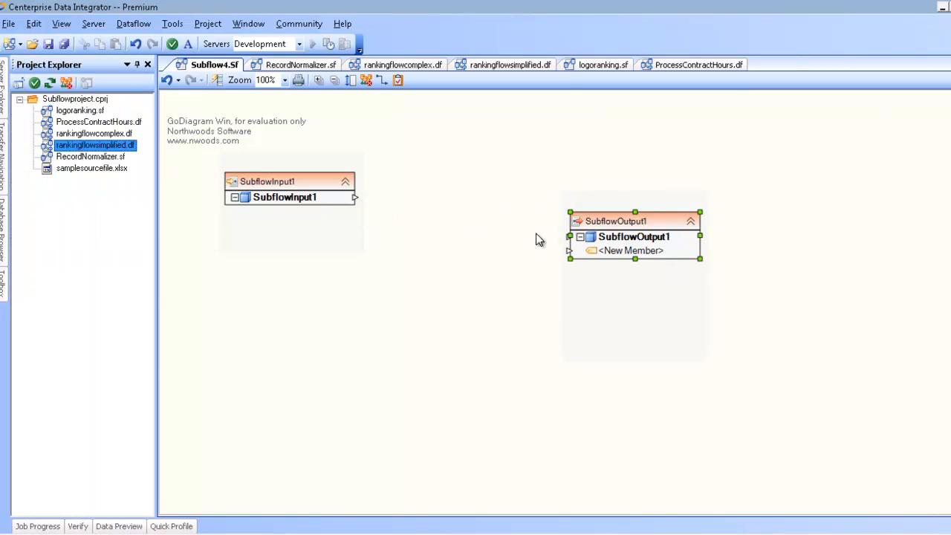
- Define the elements FieldA, FieldB and FieldC with data type String in the layout of SubflowInput1
click(291, 187)
double_click(291, 187)
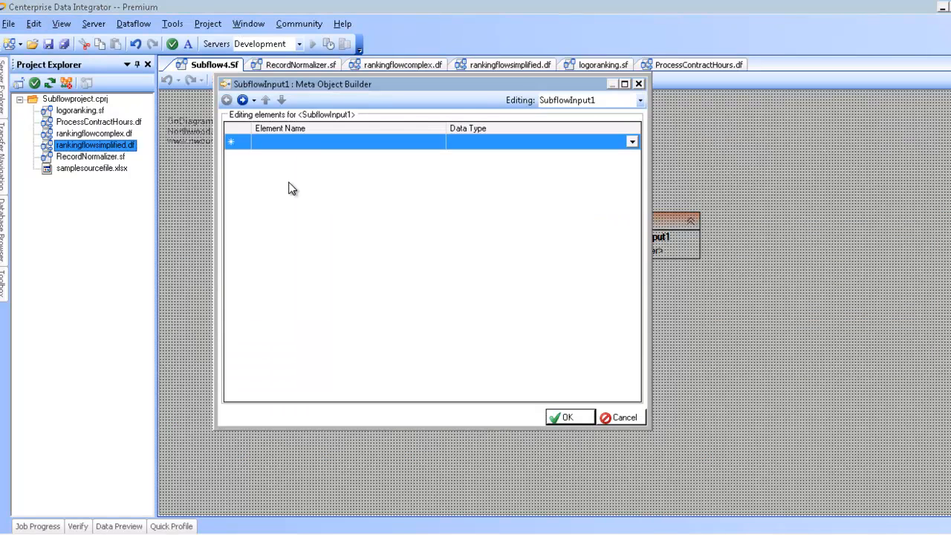
click(324, 147)
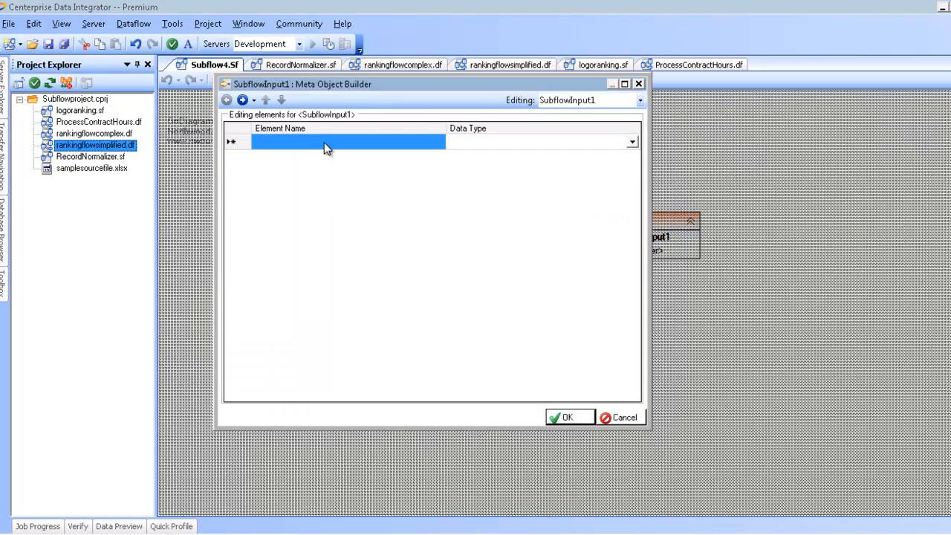
text(Field)
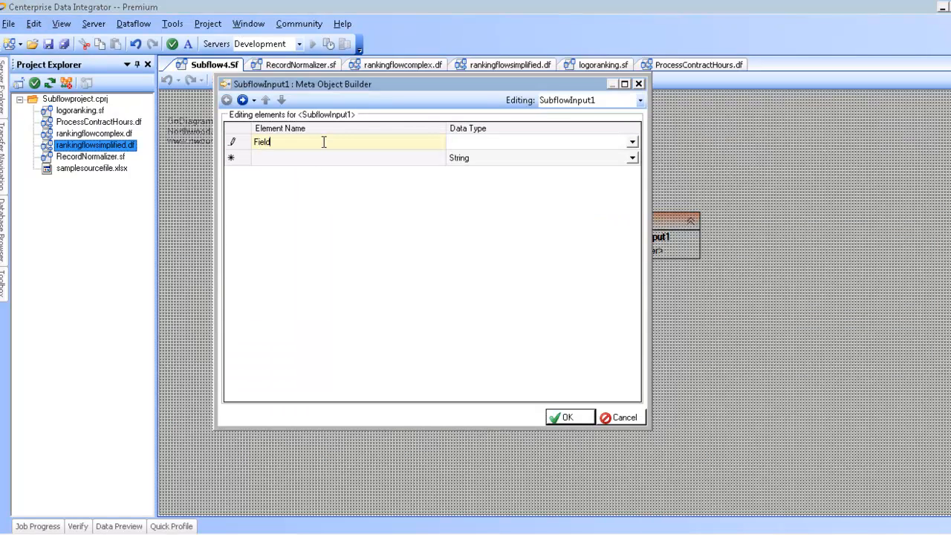
text(A)
click(279, 161)
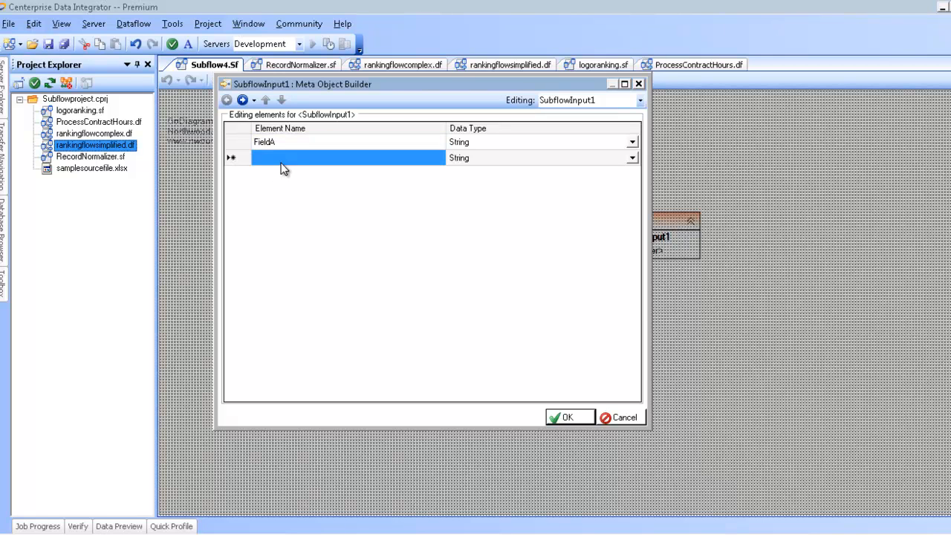
text(FieldB)
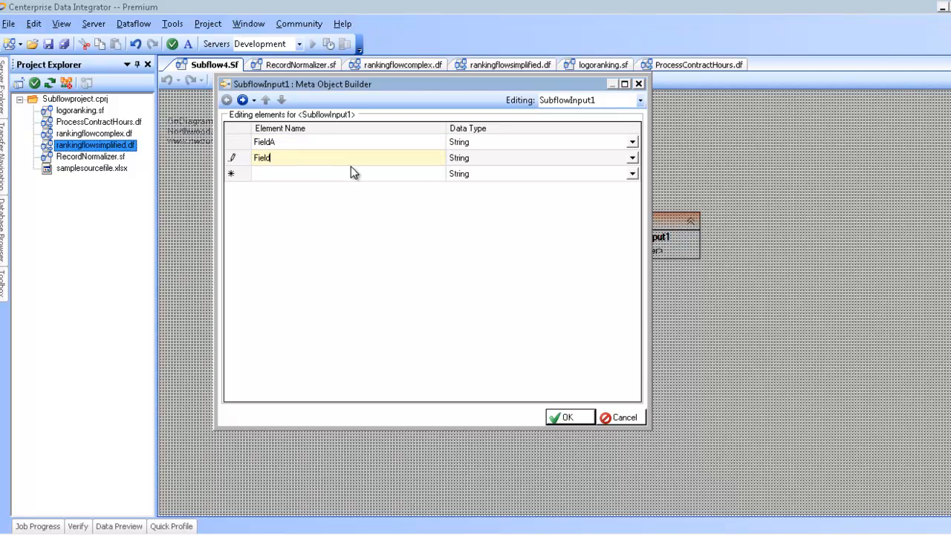
click(288, 173)
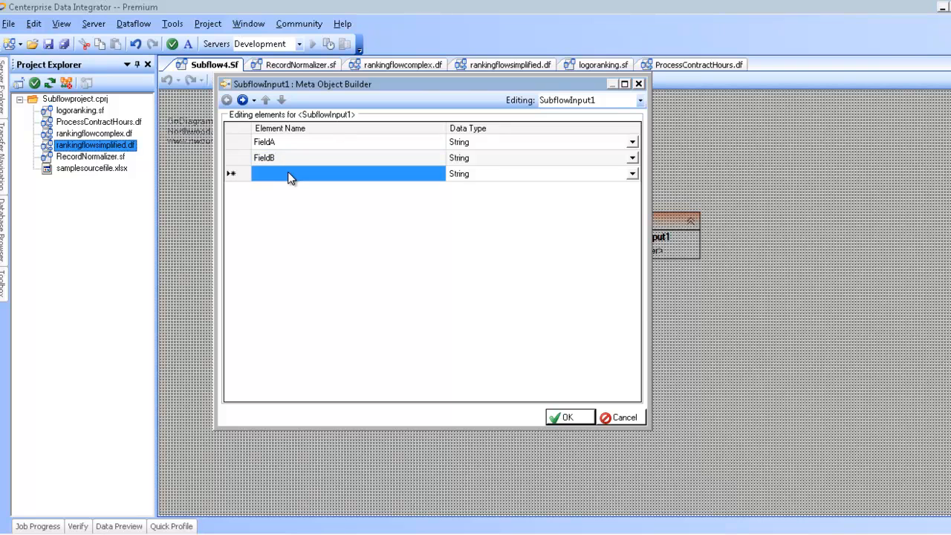
text(Field)
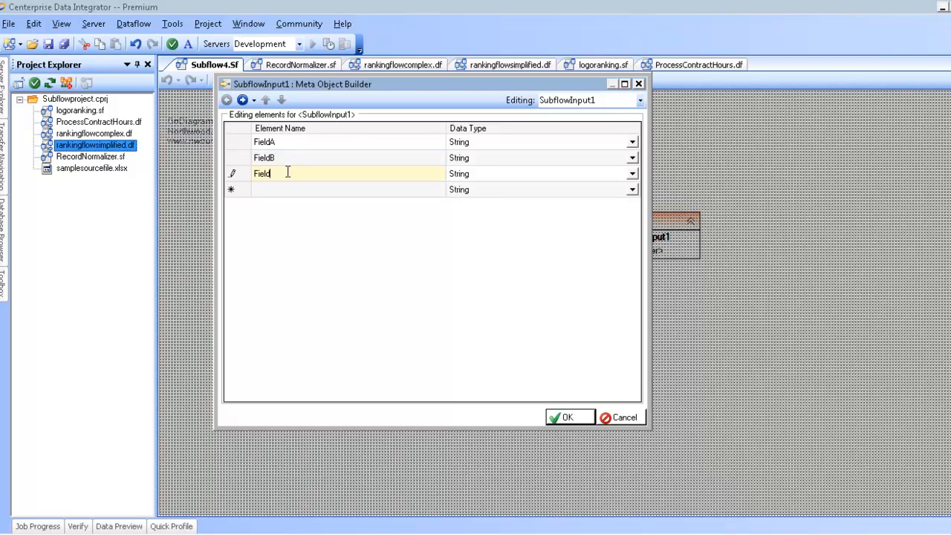
text(C)
click(567, 416)
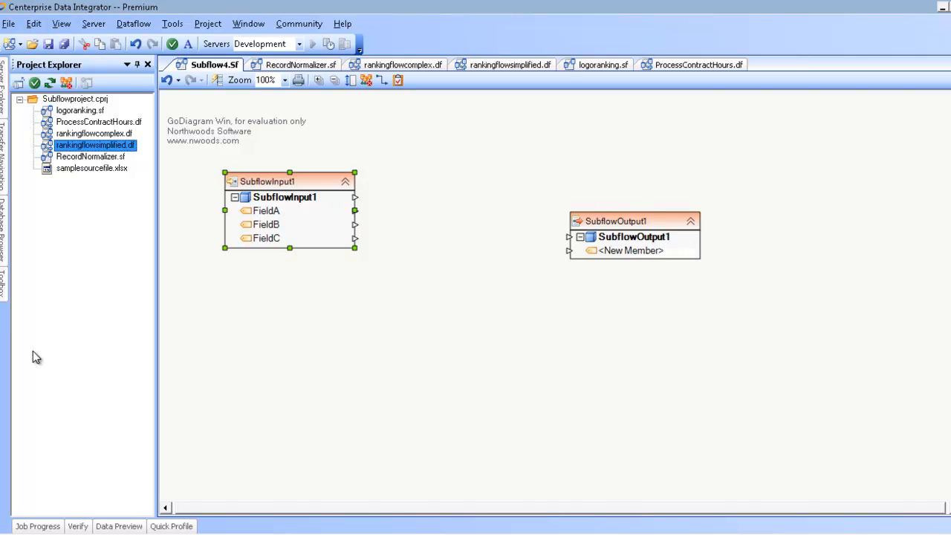
- Add a Filter between the subflow input and output objects and map FieldA, FieldB and FieldC from SubflowInput1 into it
click(3, 286)
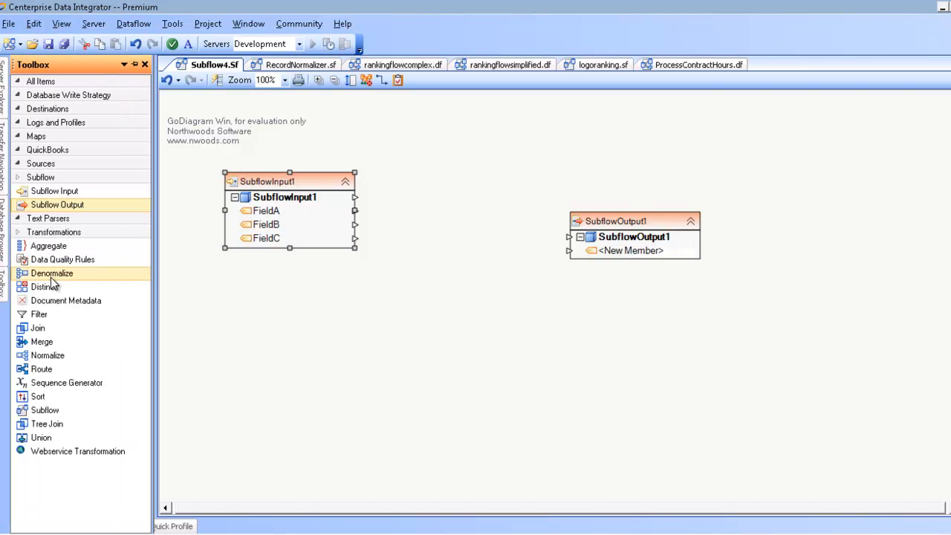
drag(43, 318, 407, 196)
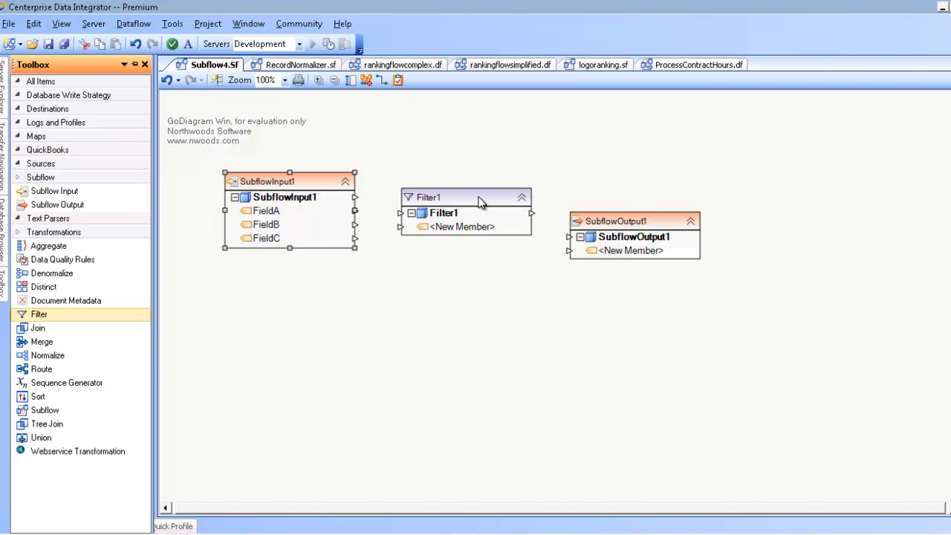
drag(261, 214, 438, 226)
drag(269, 229, 440, 254)
- Map FieldA, FieldB and FieldC from Filter1 to new members of SubflowOutput1
drag(542, 236, 612, 249)
drag(441, 239, 616, 264)
drag(438, 255, 618, 277)
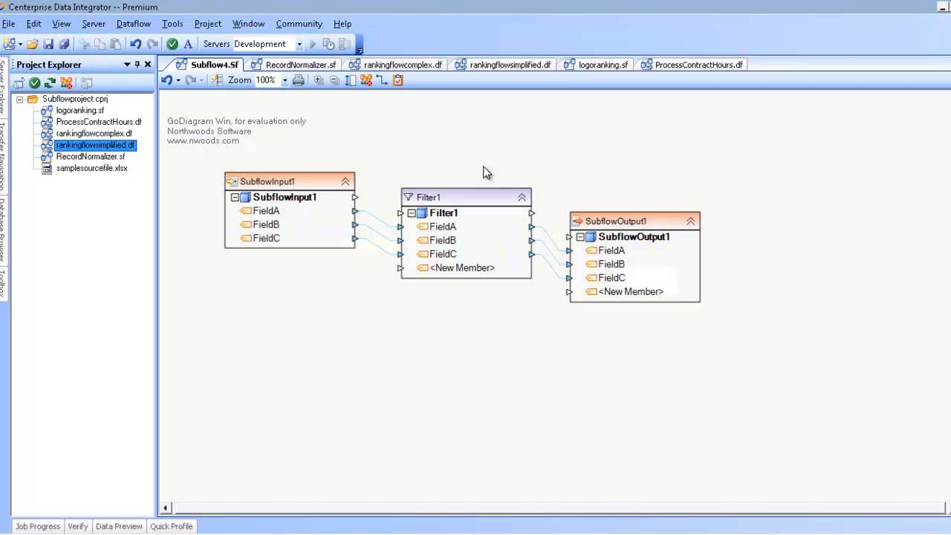
- Save the subflow as Subflow4.Sf in the Subflows folder
click(48, 44)
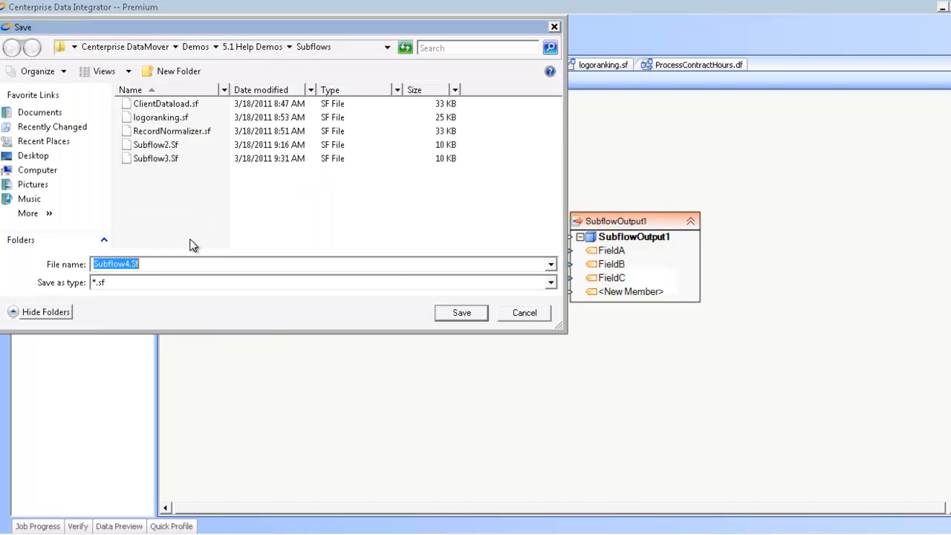
click(461, 313)
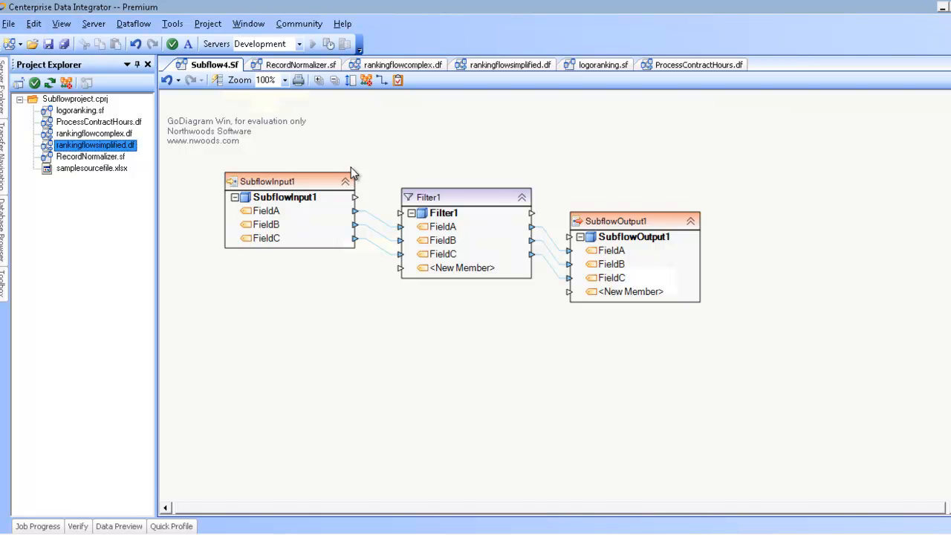
- Create a new dataflow, add samplesourcefile.xlsx from the project as its source and expand the source's fields
click(10, 44)
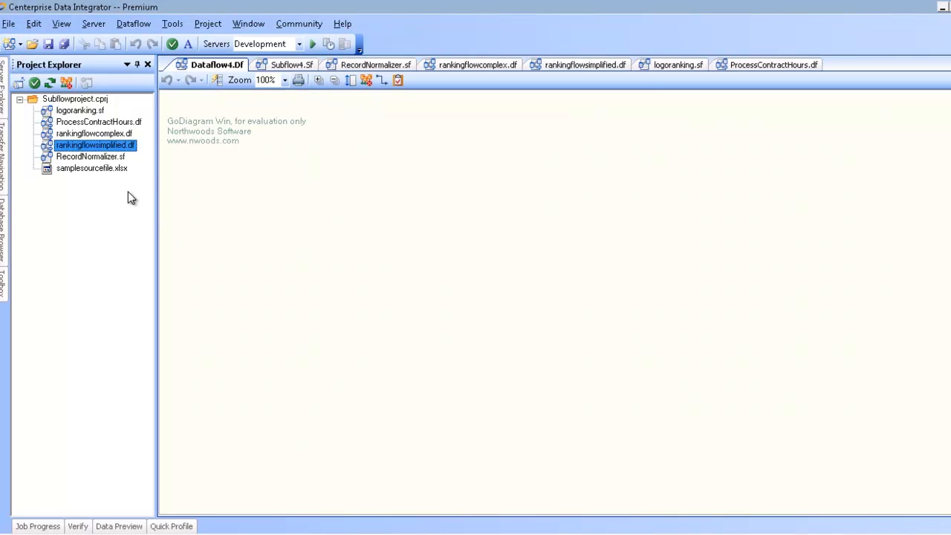
drag(89, 174, 291, 176)
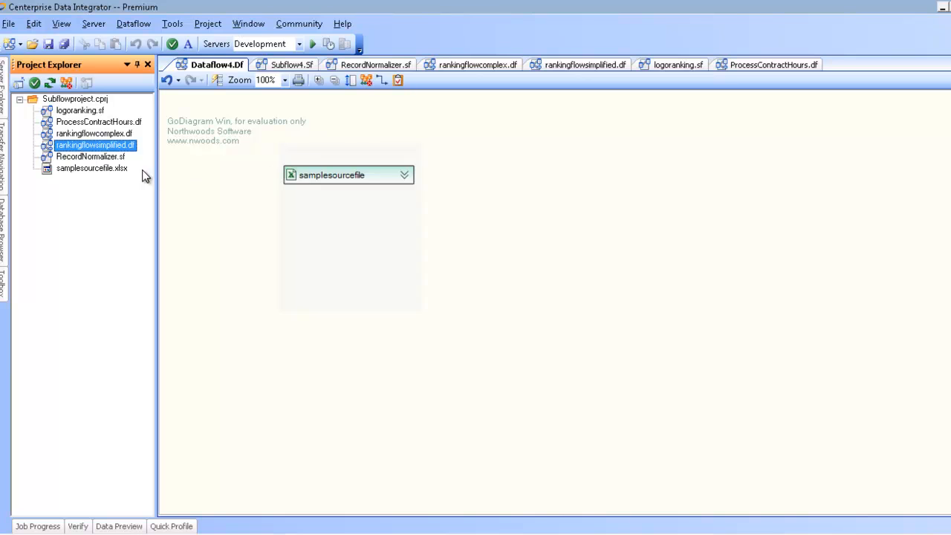
click(404, 176)
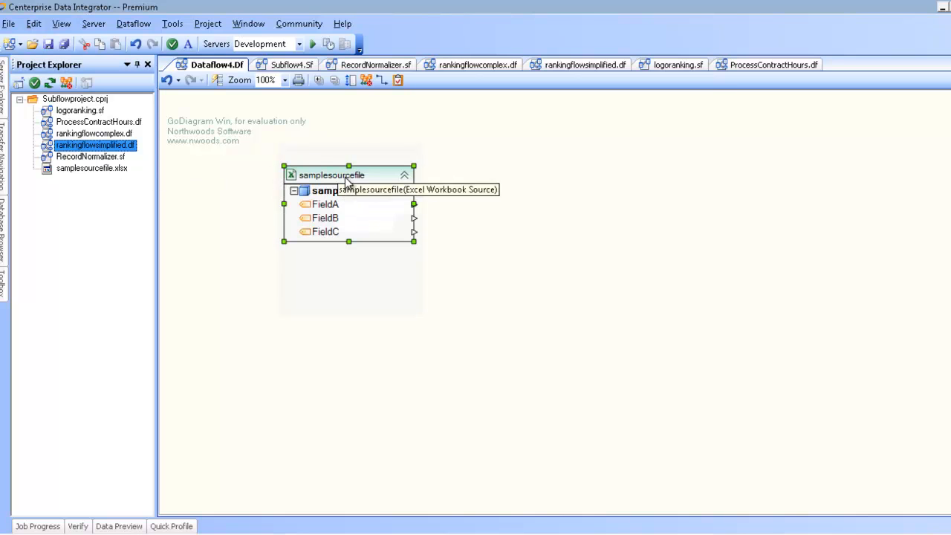
- Place a Subflow transformation to the right of samplesourcefile in the dataflow
click(4, 290)
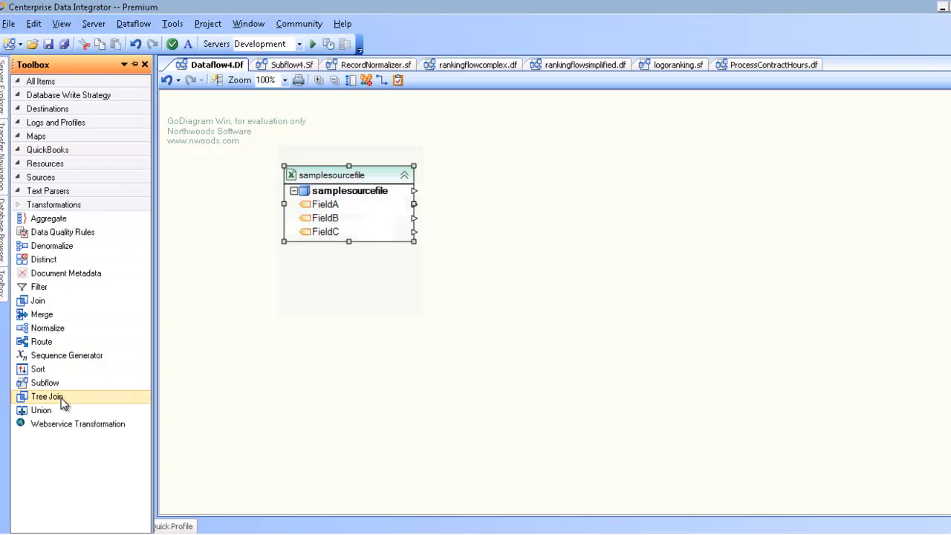
drag(85, 384, 520, 211)
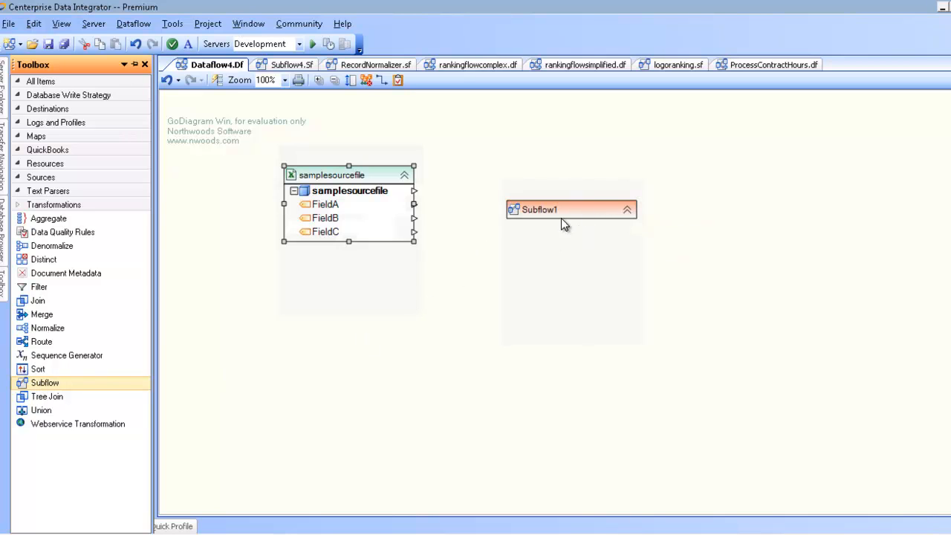
click(627, 210)
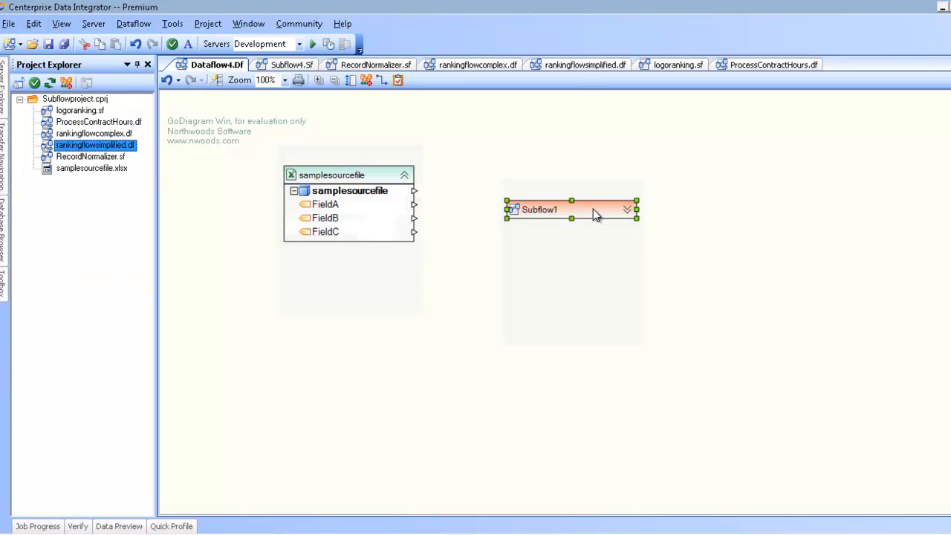
- Set the path of Subflow1 to Subflow4.Sf in the Subflows folder through its properties
right_click(571, 208)
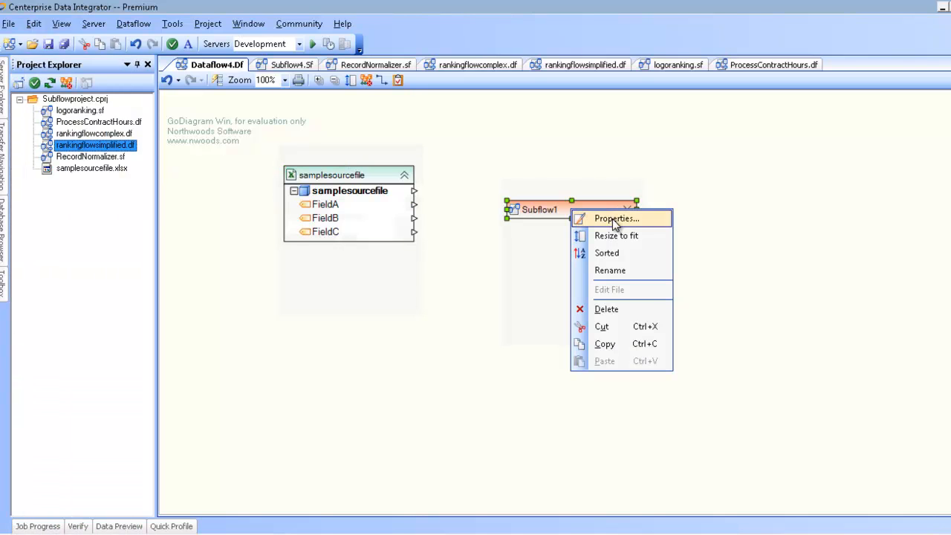
click(614, 216)
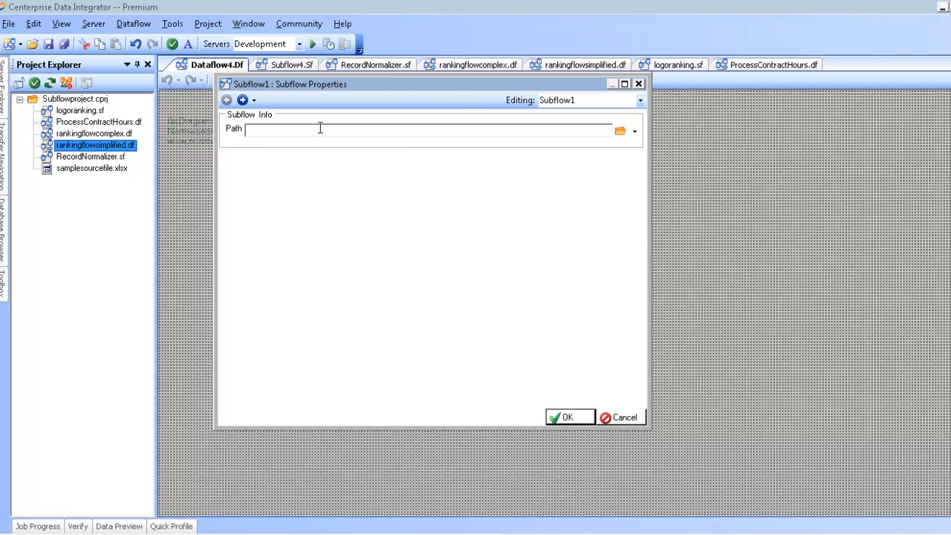
click(621, 132)
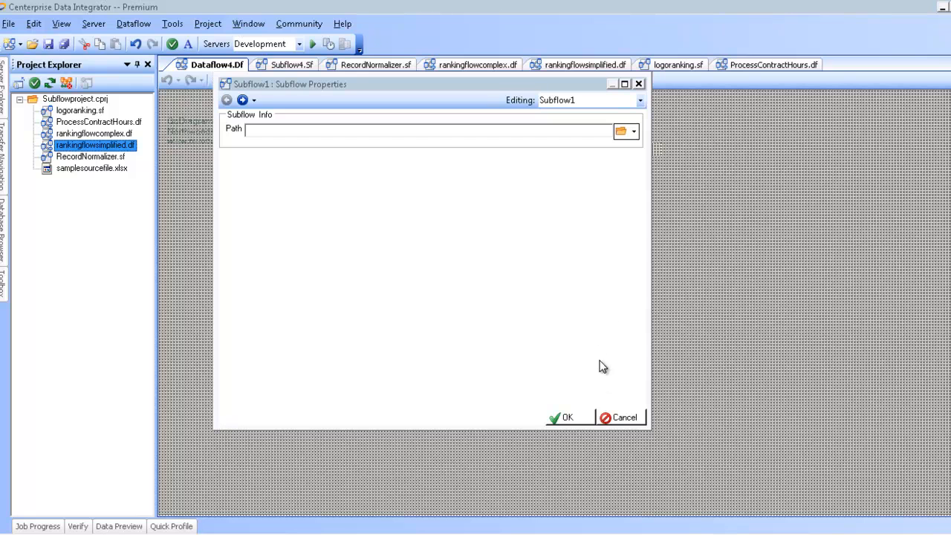
click(621, 130)
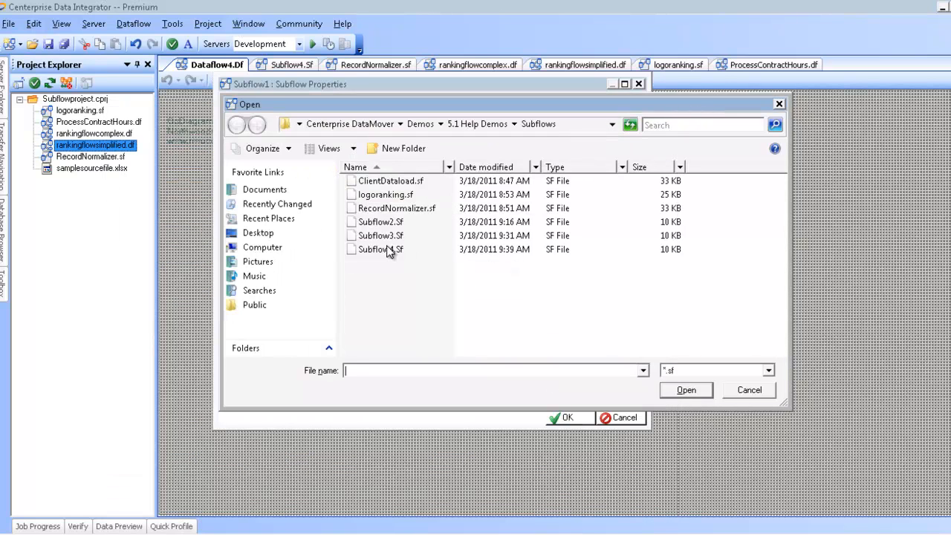
click(385, 249)
click(682, 390)
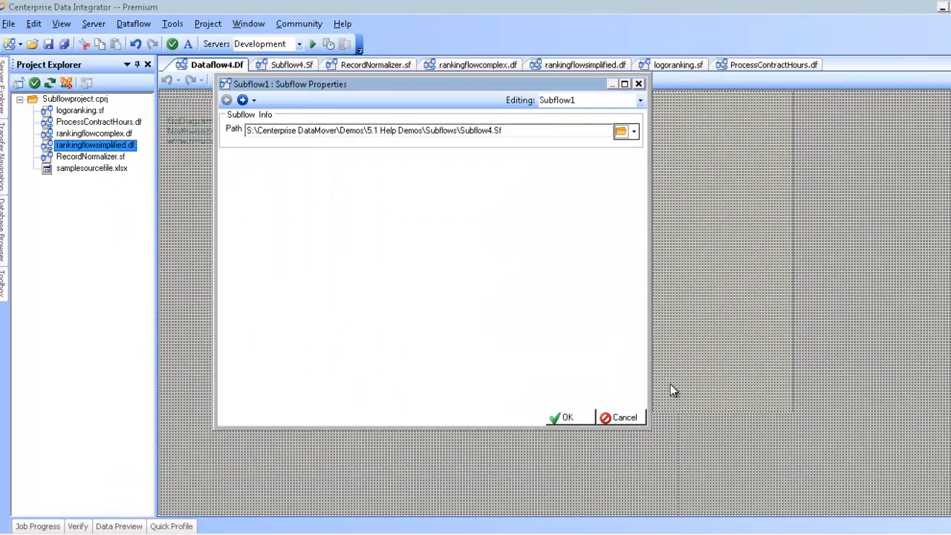
click(577, 421)
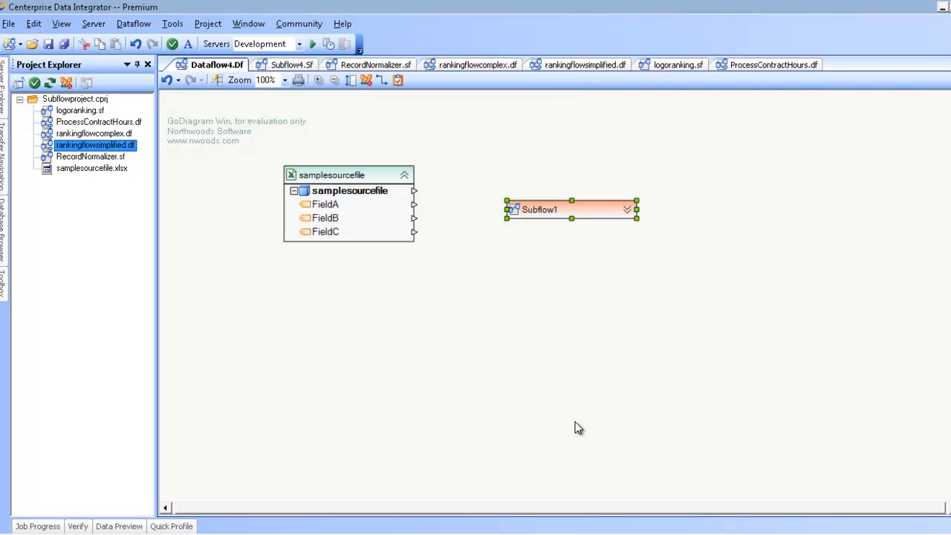
- Expand Subflow1, move it up slightly, enlarge it downward and expand its SubflowInput1 and SubflowOutput1 nodes
click(629, 211)
drag(598, 212, 582, 172)
drag(558, 223, 556, 355)
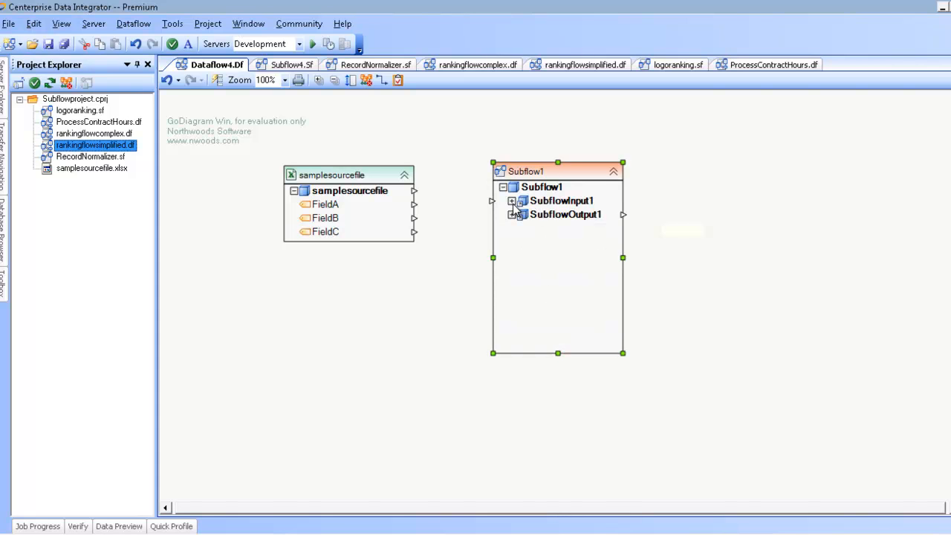
click(512, 200)
click(511, 255)
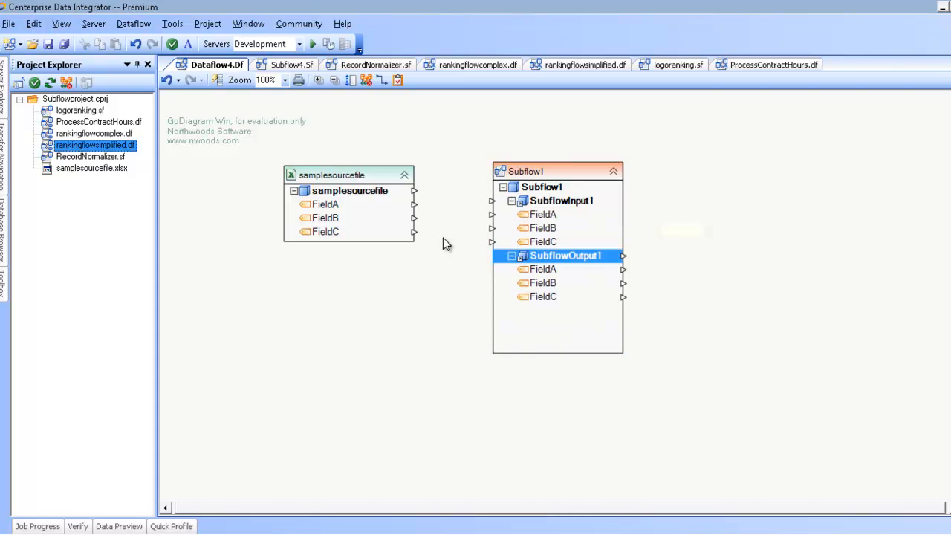
- Map FieldA, FieldB and FieldC from samplesourcefile to the matching fields of SubflowInput1 in Subflow1
drag(320, 207, 528, 217)
drag(326, 219, 537, 230)
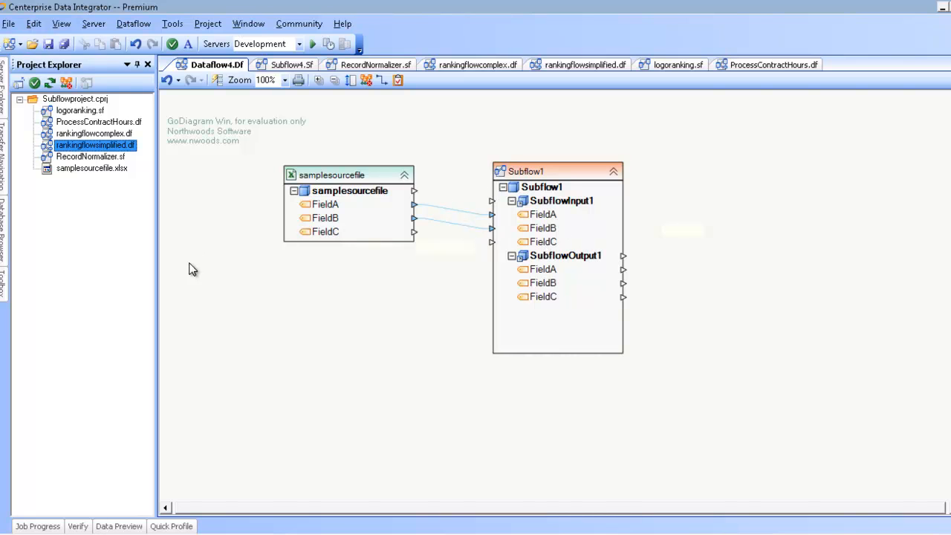
click(2, 286)
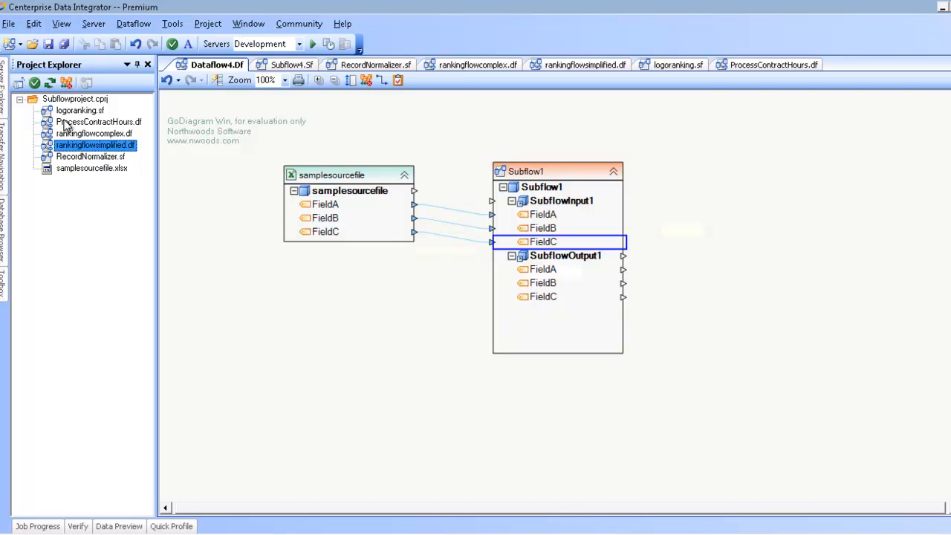
- Add logoranking.sf from the project to the dataflow as a second subflow, near the lower part of Subflow1
click(64, 111)
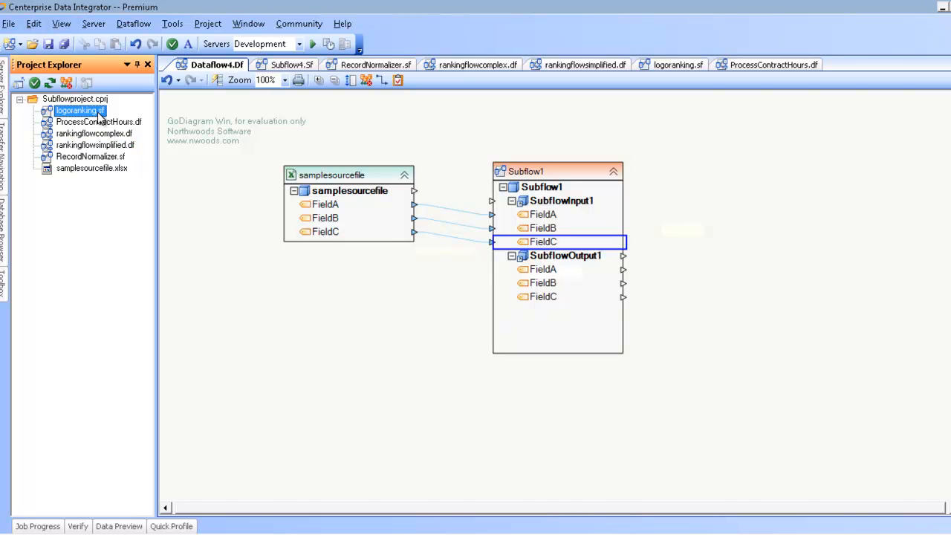
drag(61, 117, 437, 317)
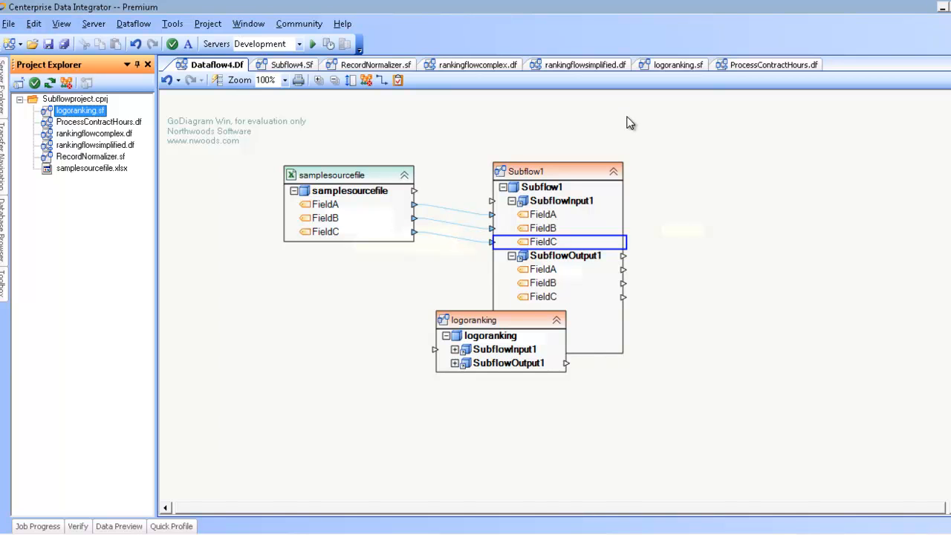
- Compare the inputs of Subflow4.Sf, logoranking.sf and RecordNormalizer.sf, and examine the Set as Subflow Input option of the resellerinputfile source
click(302, 68)
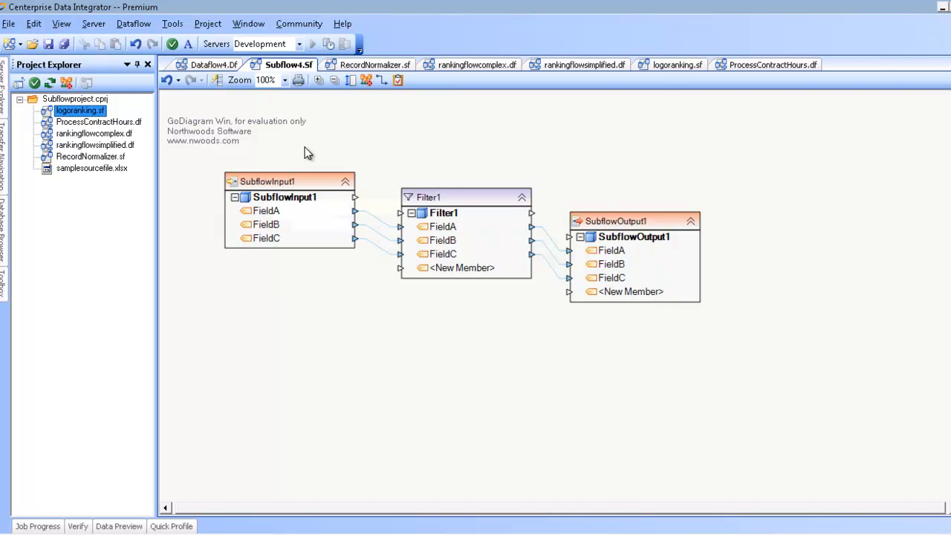
click(670, 67)
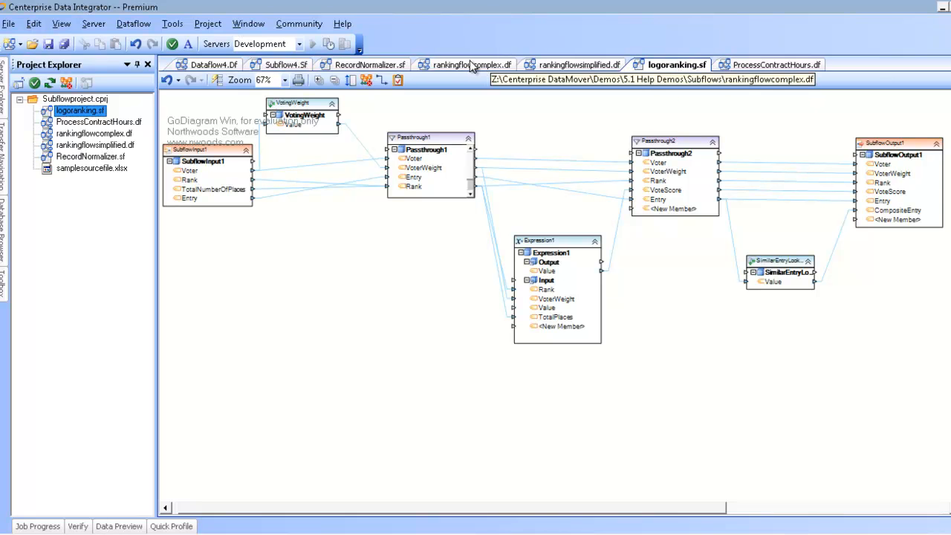
click(365, 65)
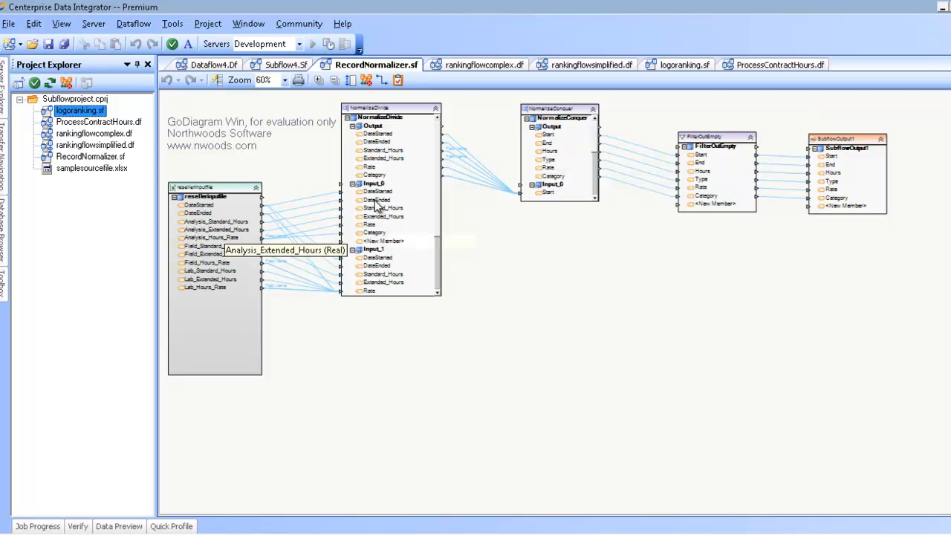
click(839, 144)
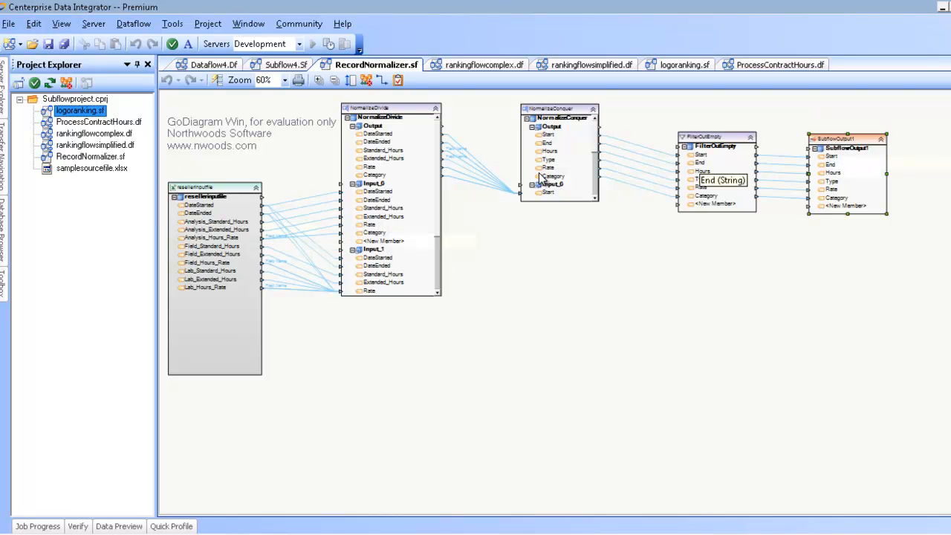
click(197, 195)
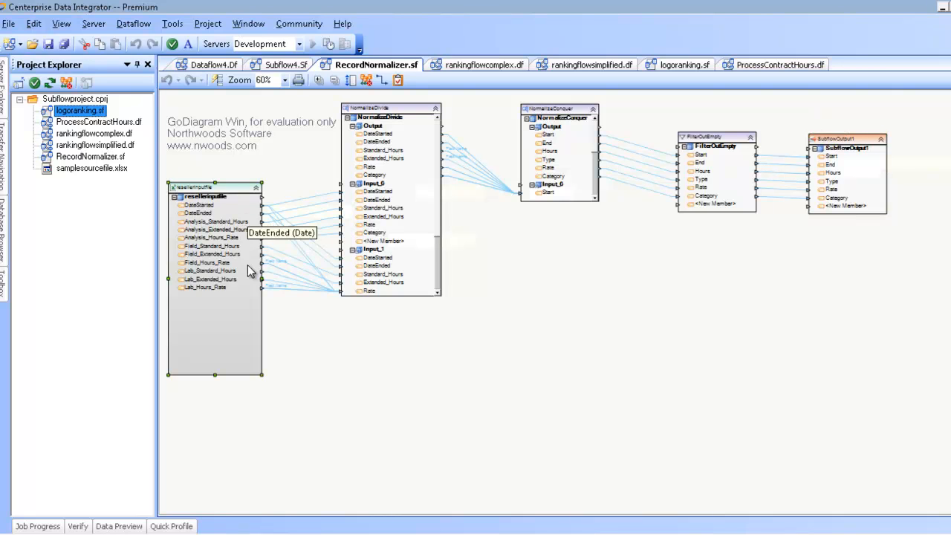
right_click(230, 189)
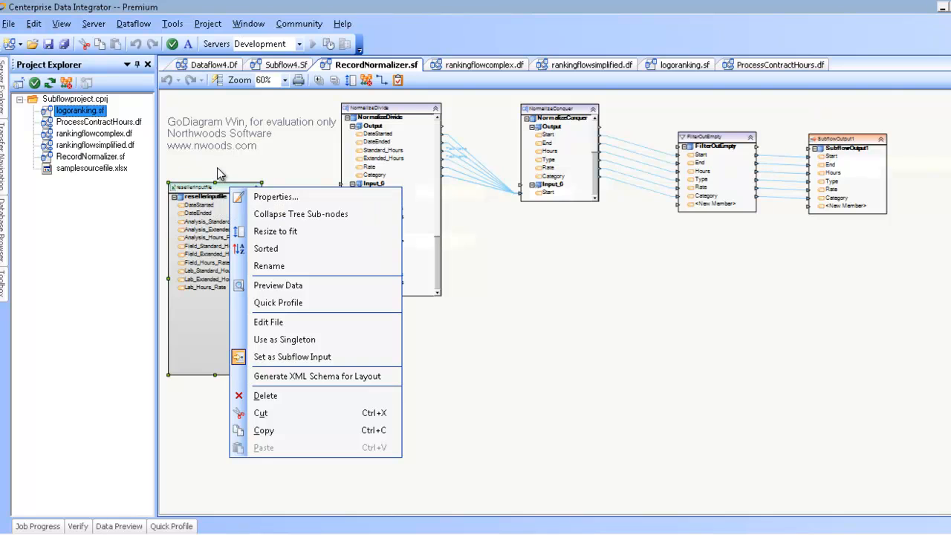
click(221, 188)
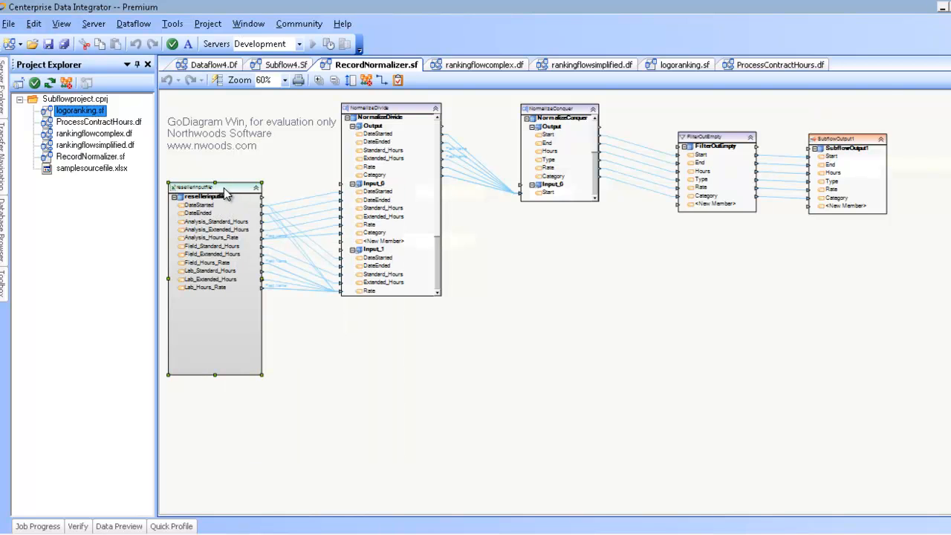
right_click(225, 193)
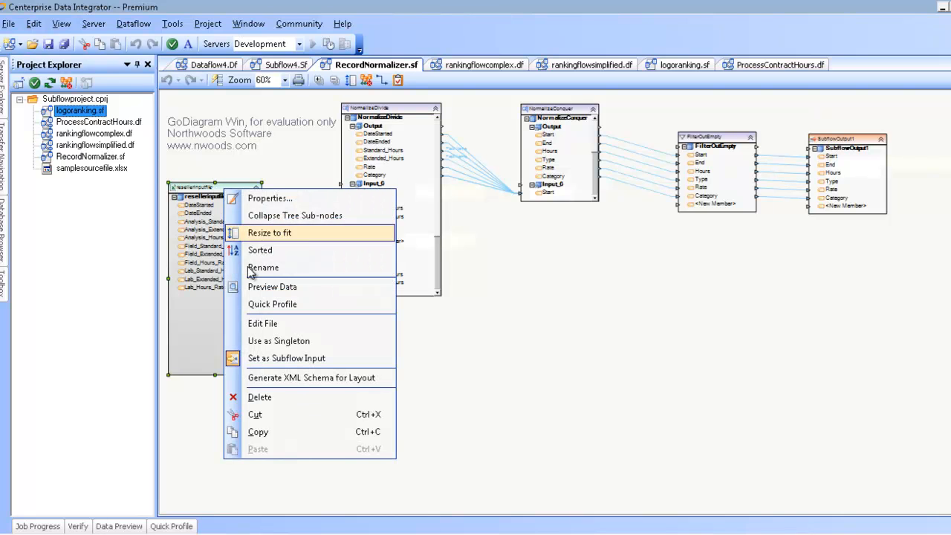
click(273, 288)
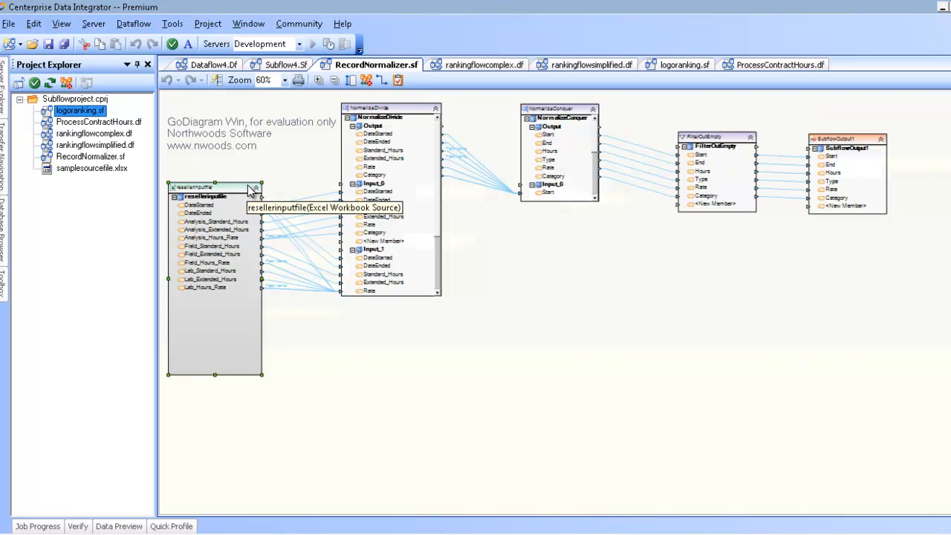
mouse_move(600, 6)
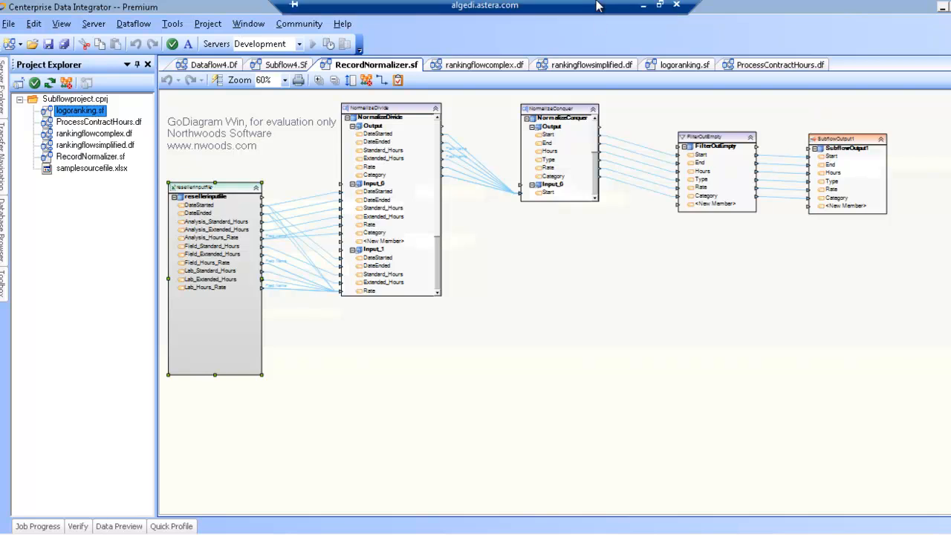
click(643, 8)
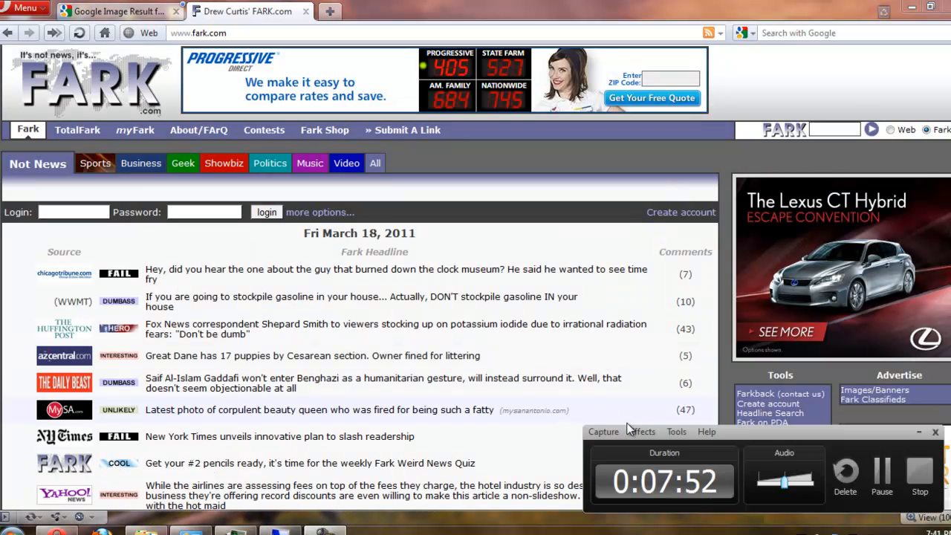